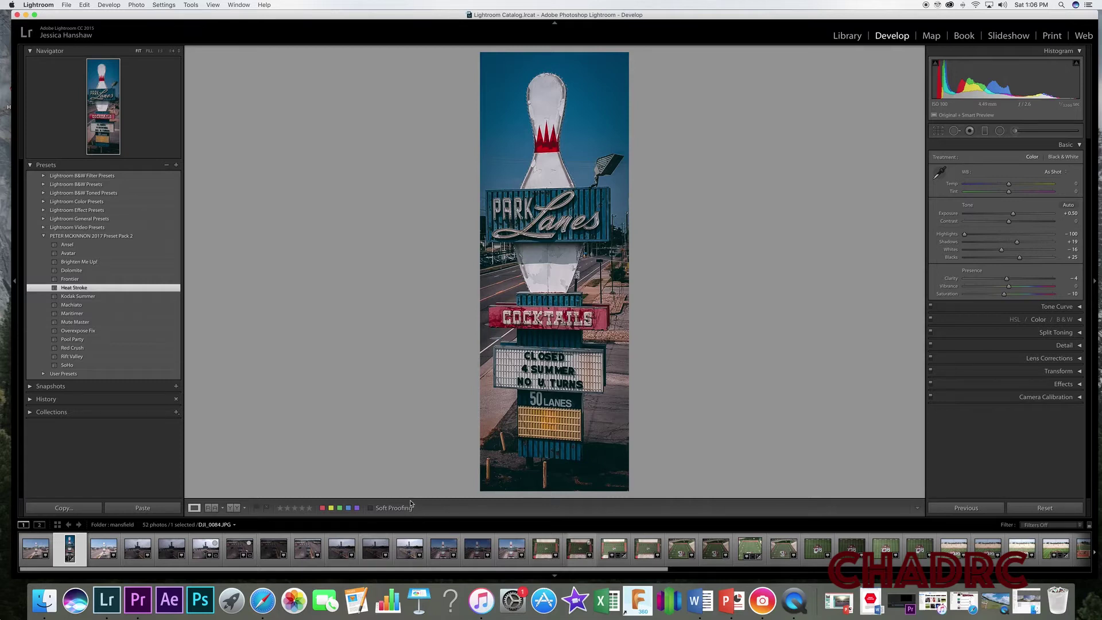
# Refresh the PETER MCKINNON 2017 Preset Pack 2 folder and apply Ansel for a black-and-white bowling sign
pyautogui.click(44, 237)
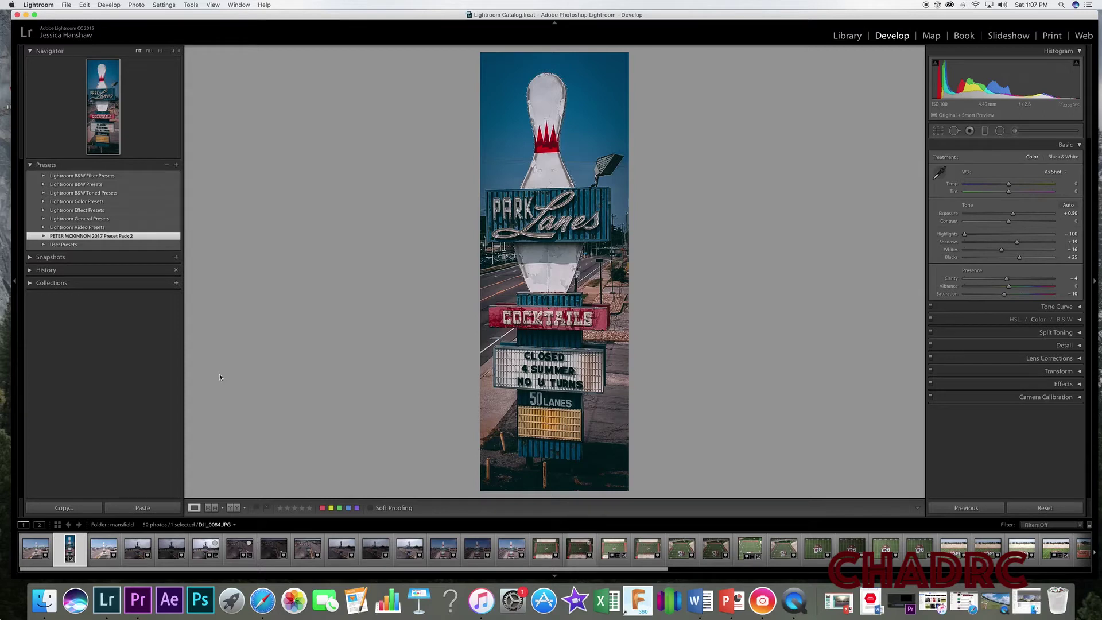
pyautogui.click(43, 236)
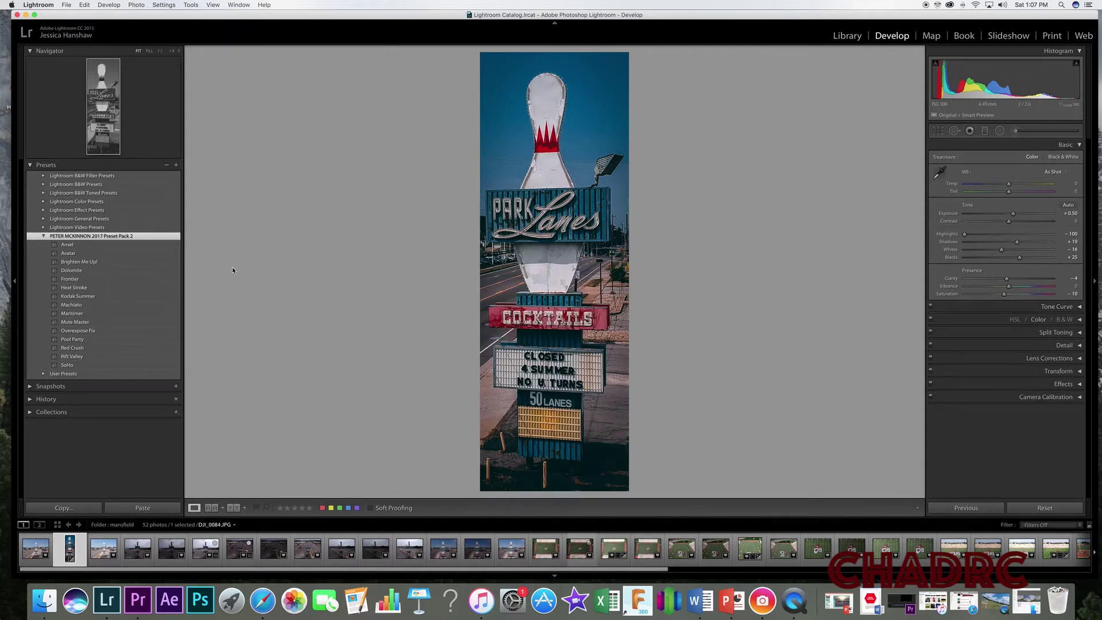
pyautogui.click(93, 248)
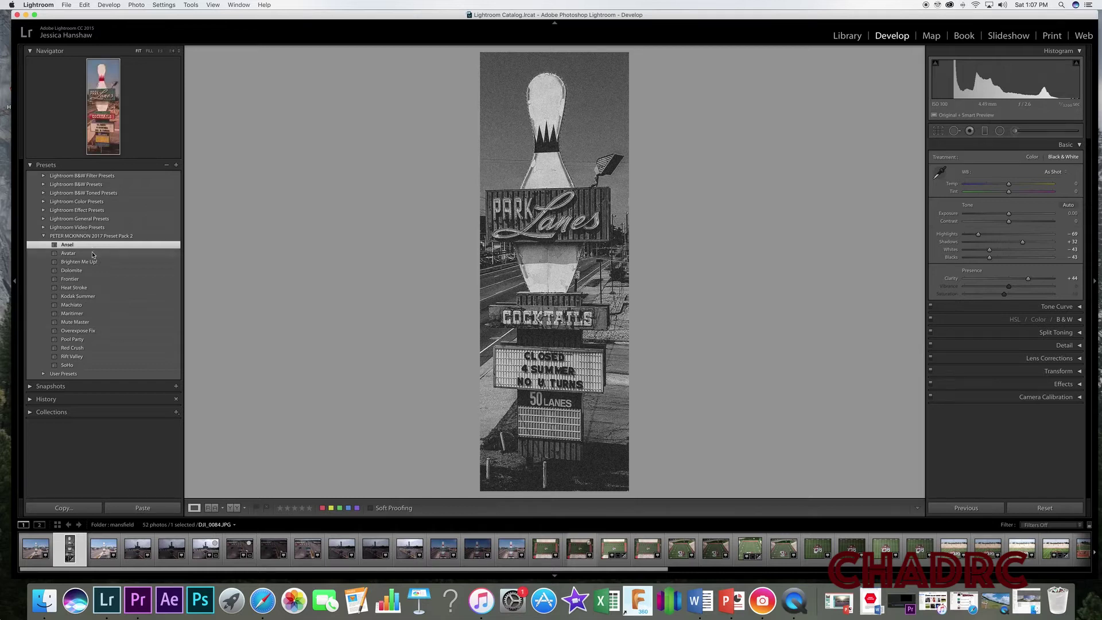
# Apply Avatar and review its Orange, Green and Aqua HSL settings and Effects panel
pyautogui.click(93, 254)
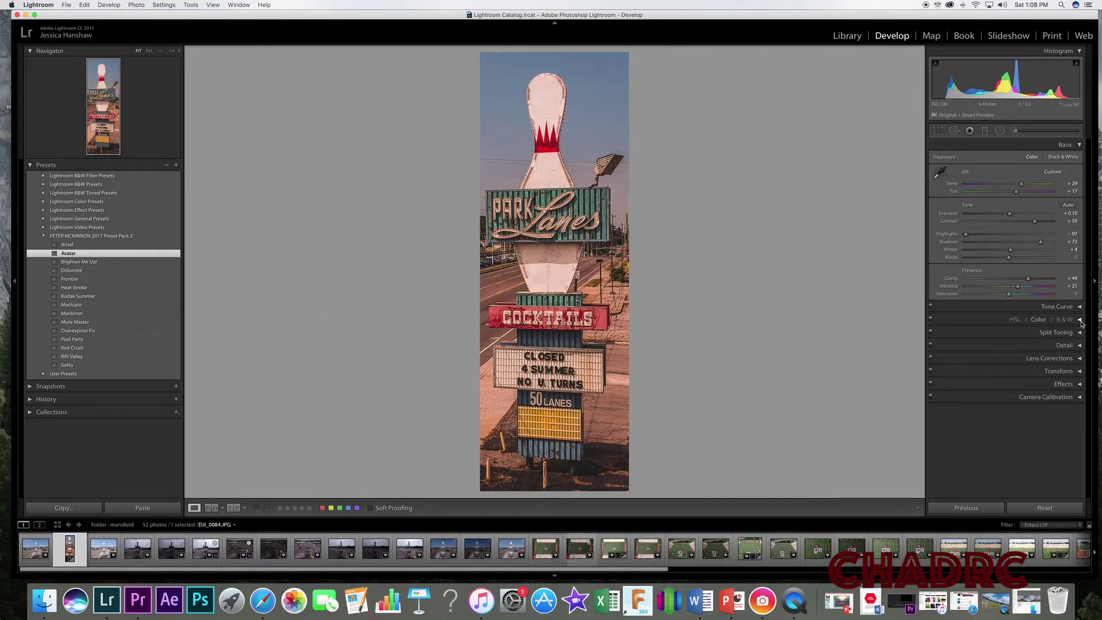
pyautogui.click(1038, 320)
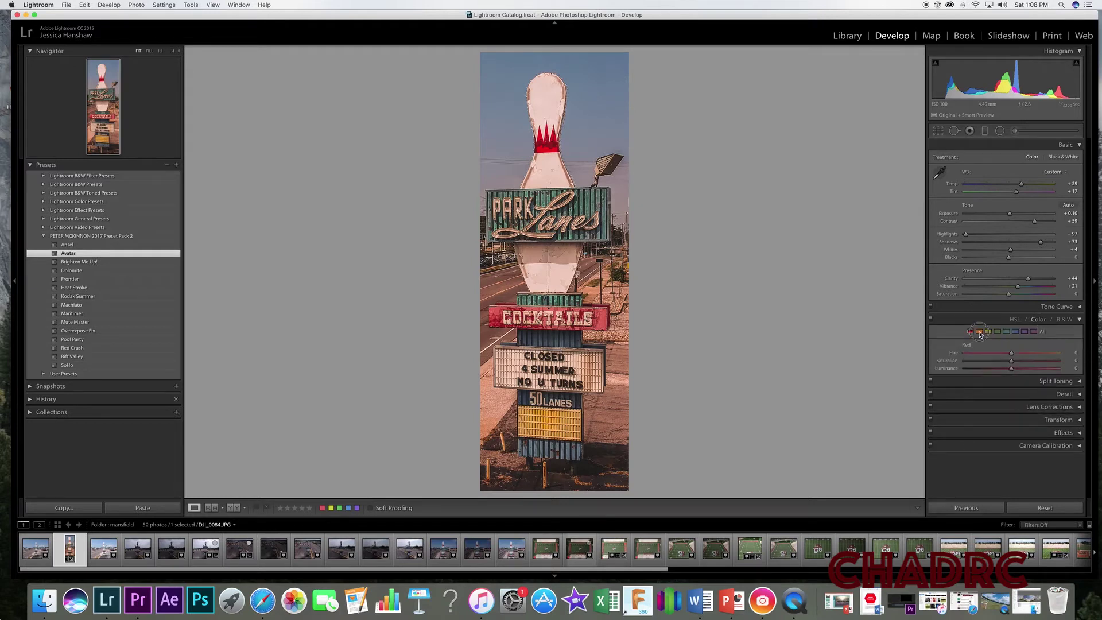
pyautogui.click(979, 332)
pyautogui.click(998, 333)
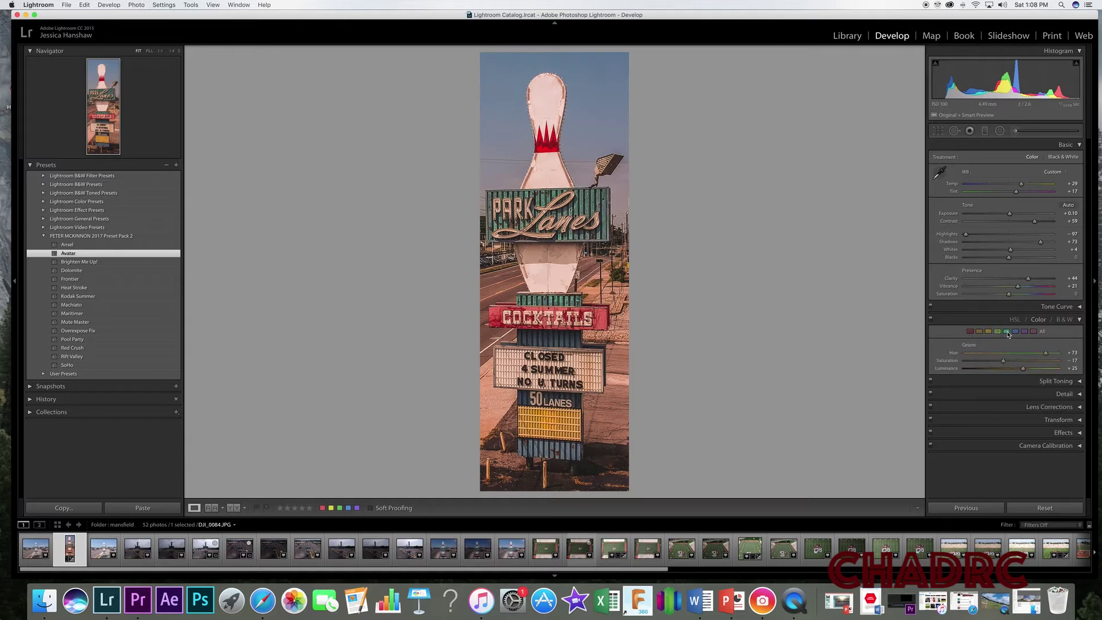
pyautogui.click(1006, 332)
pyautogui.click(1079, 433)
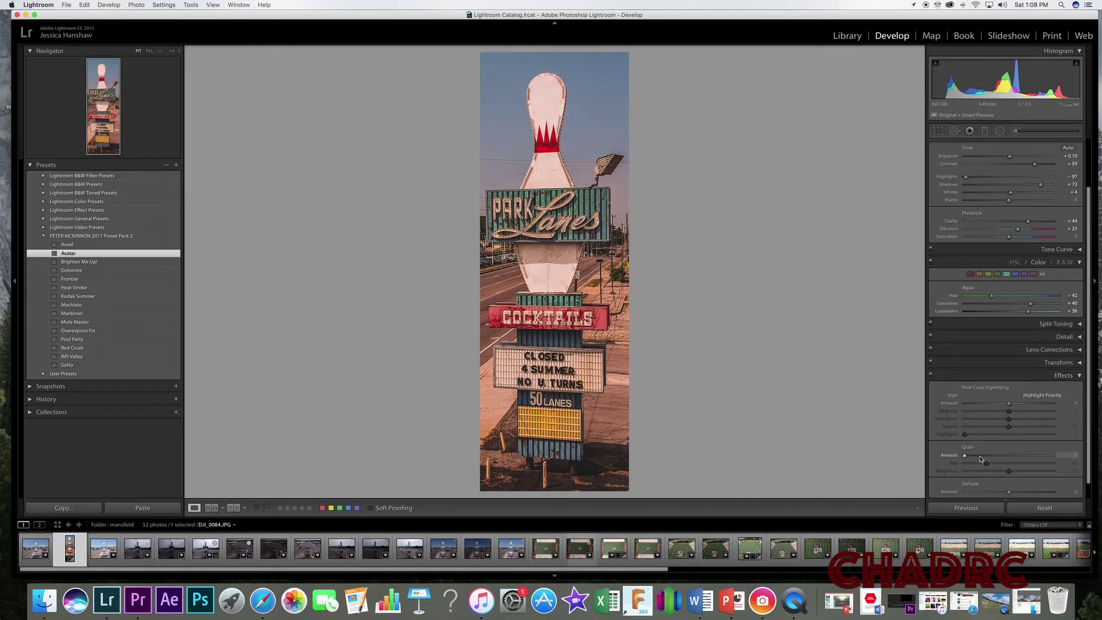
# Reapply Ansel, then switch the bowling sign to the Brighten Me Up! preset
pyautogui.click(69, 245)
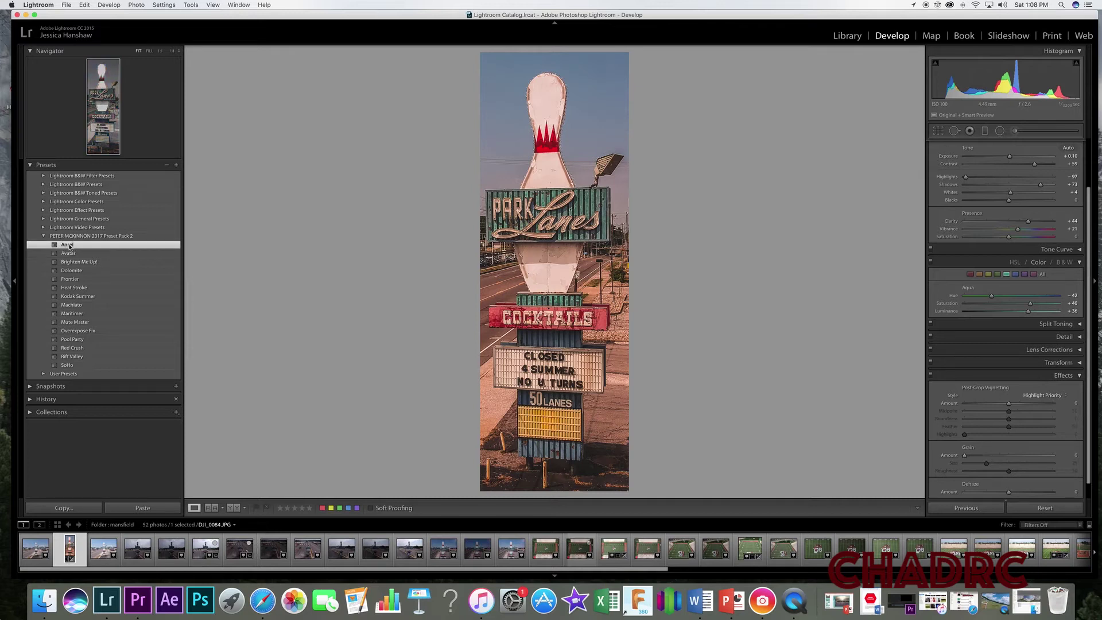
pyautogui.click(70, 247)
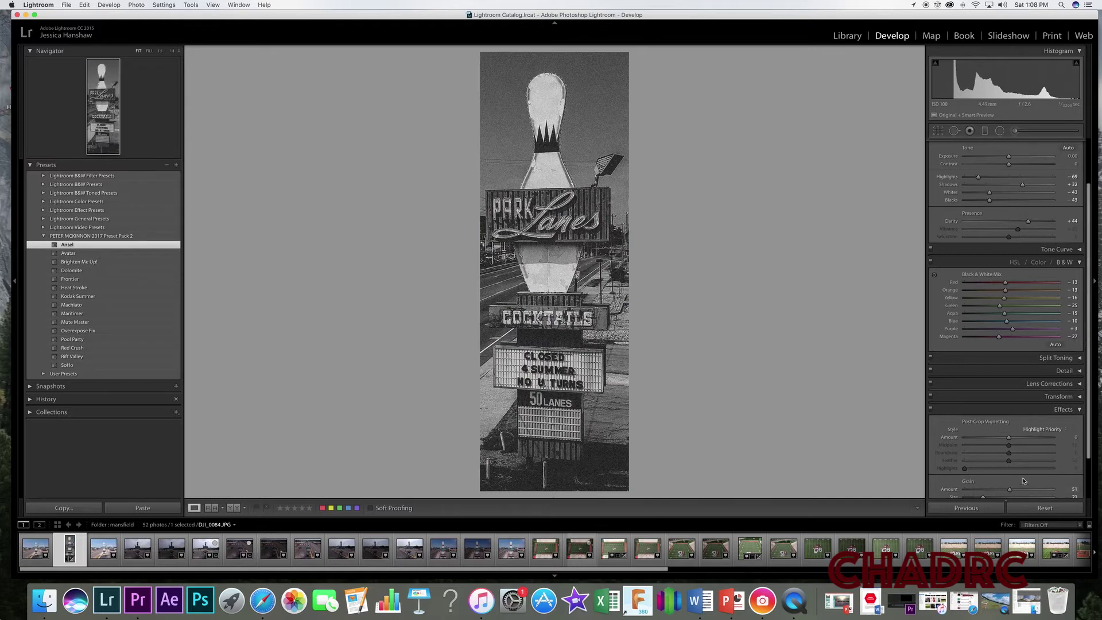
pyautogui.scroll(-2, 1029, 489)
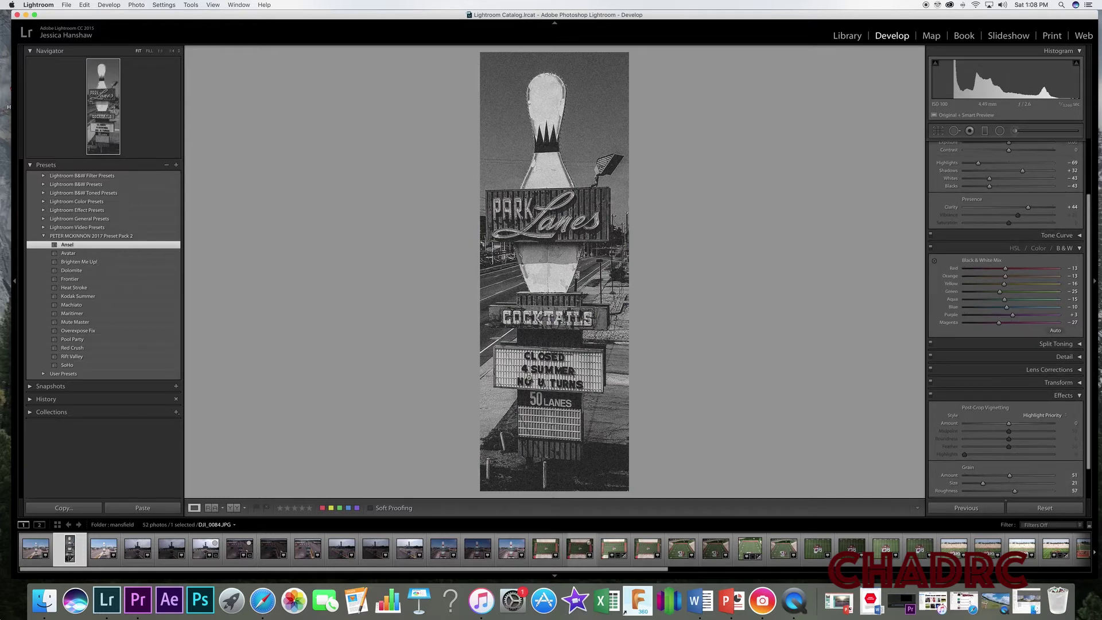
pyautogui.click(95, 263)
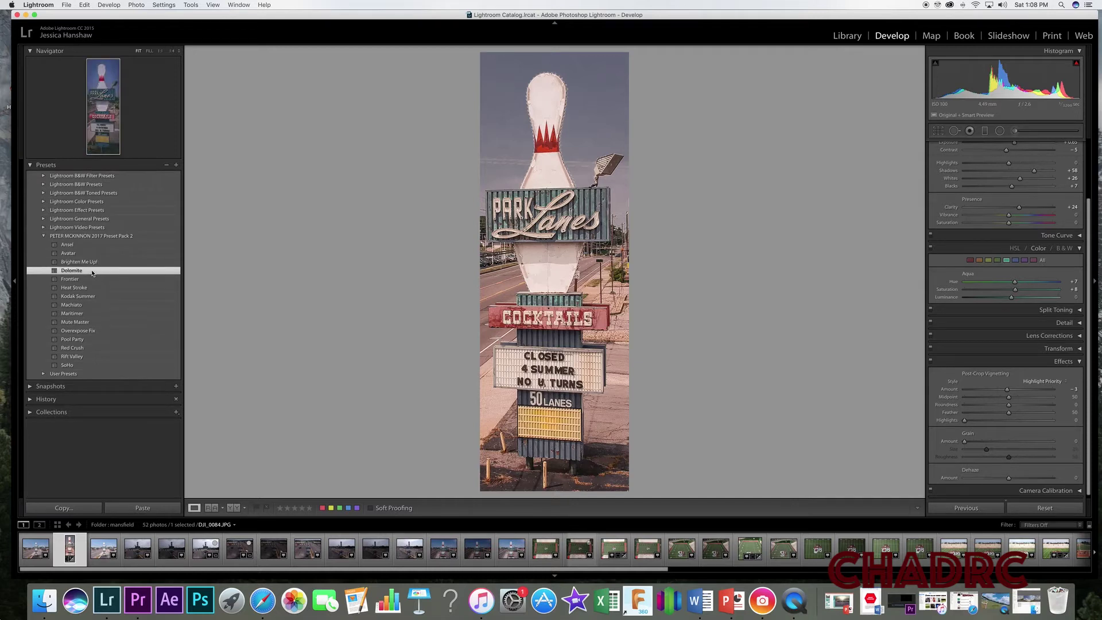
# Preview Dolomite, Frontier and Heat Stroke, settling on Kodak Summer for the bowling sign
pyautogui.click(92, 271)
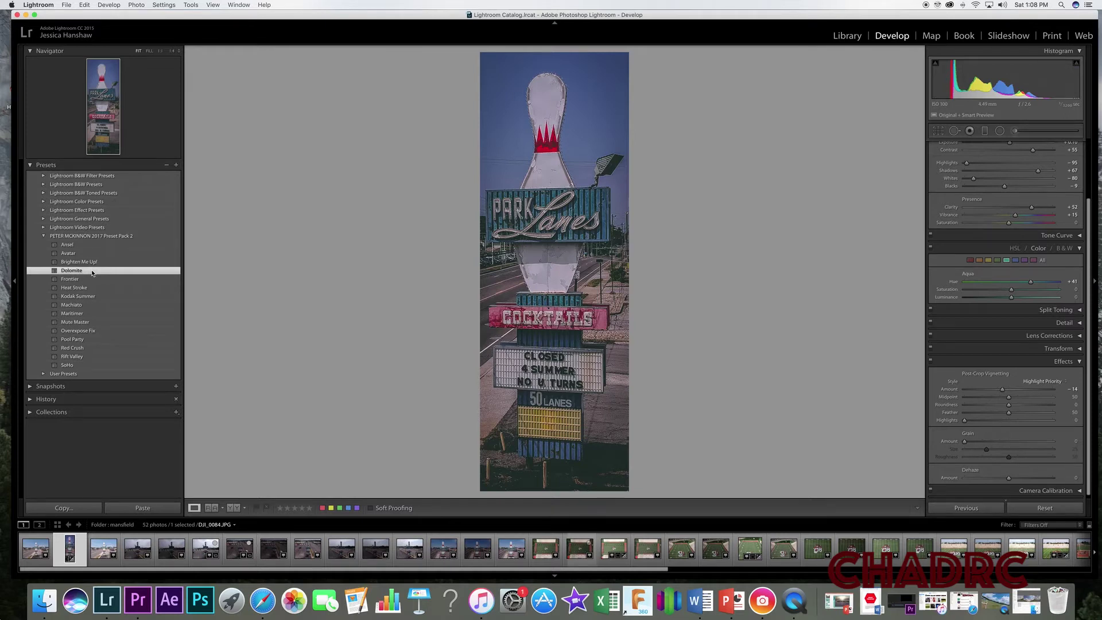
pyautogui.click(92, 280)
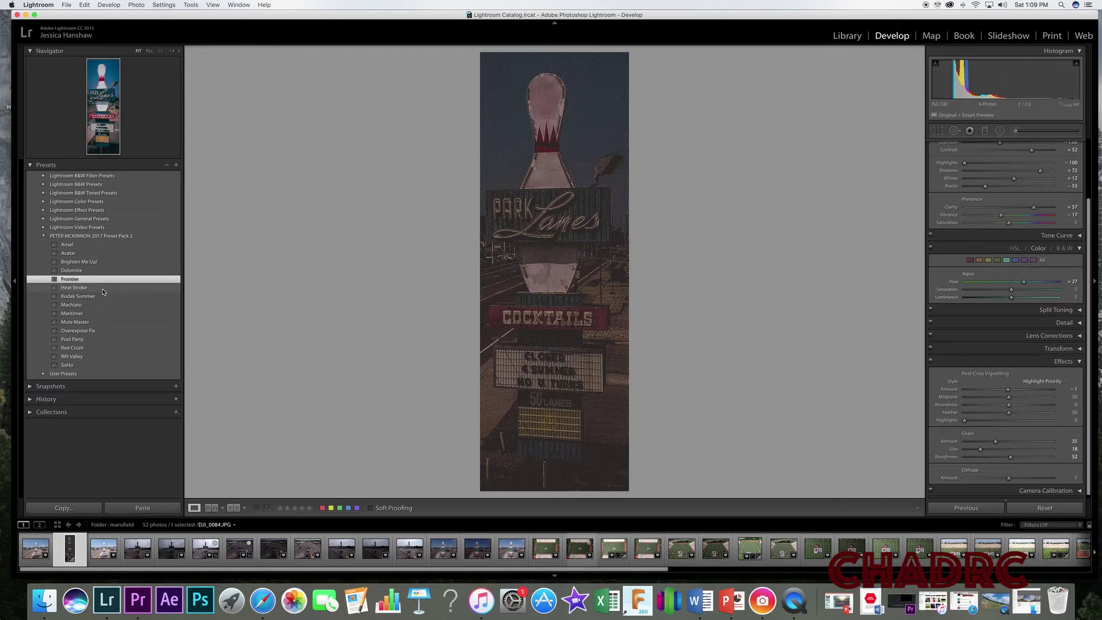
pyautogui.click(103, 290)
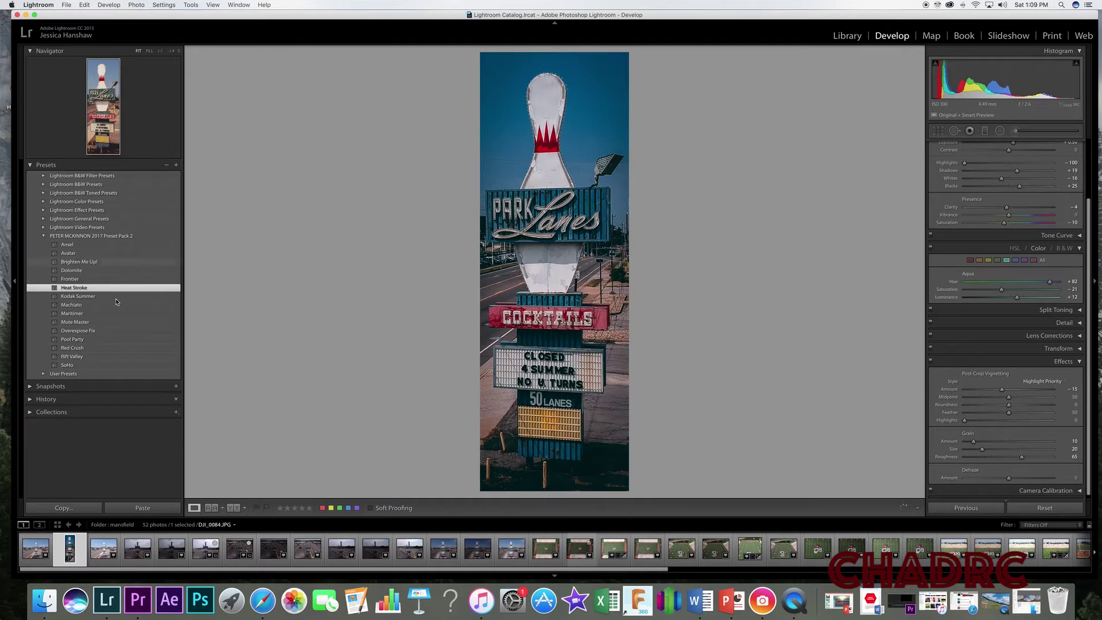
pyautogui.click(96, 298)
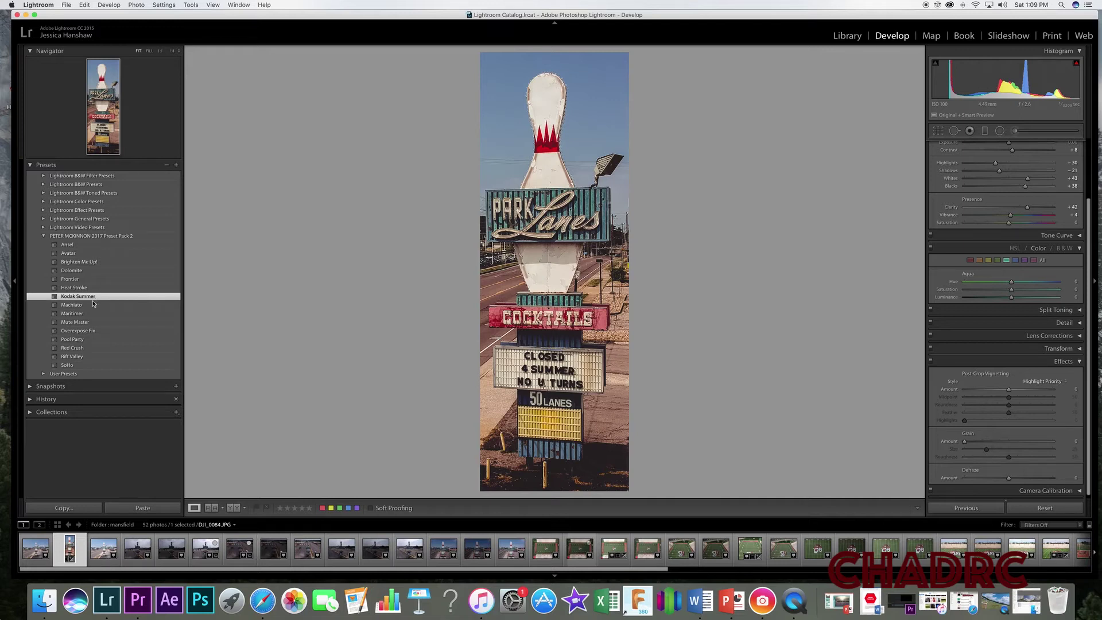
# Preview Machiato, Maritimer (checking its Blue HSL), Mute Master and Overexpose Fix on the bowling sign
pyautogui.click(92, 305)
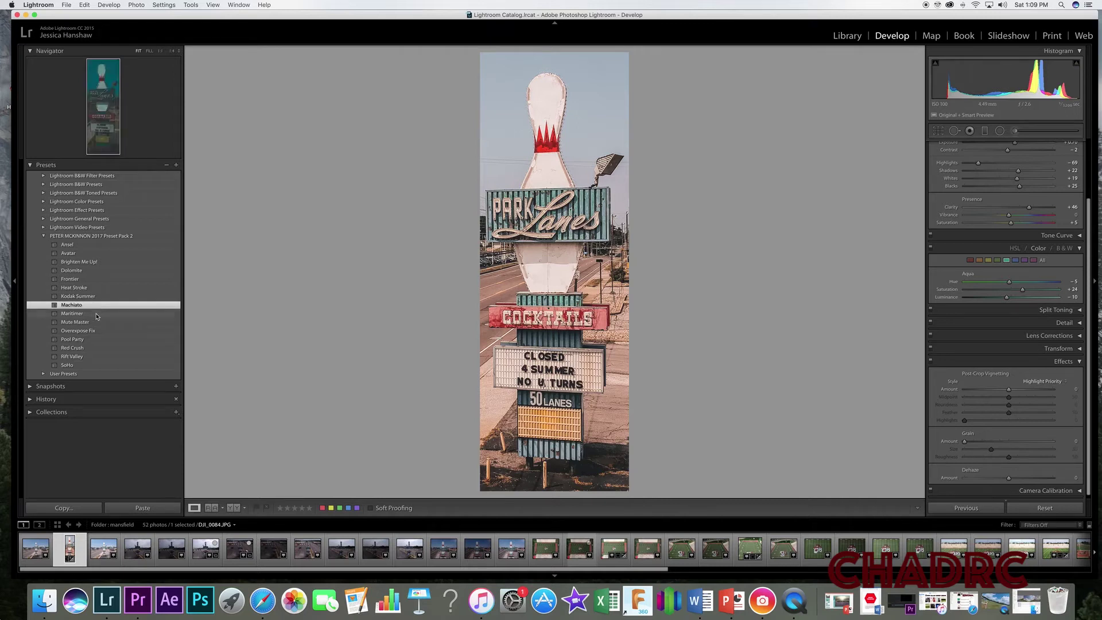
pyautogui.click(96, 314)
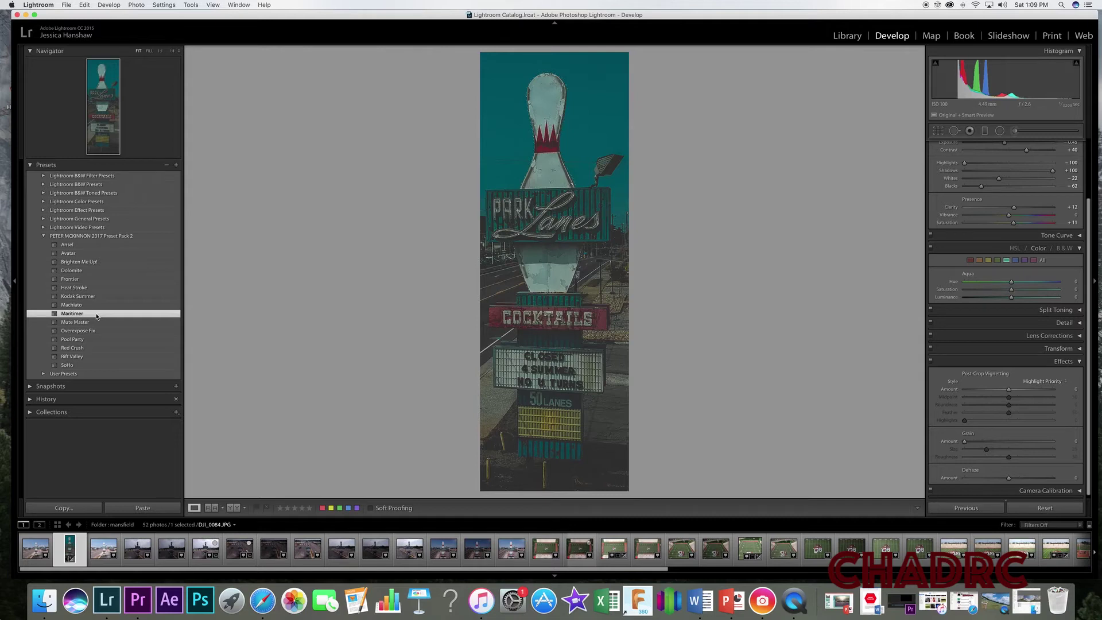
pyautogui.click(1016, 260)
pyautogui.click(78, 322)
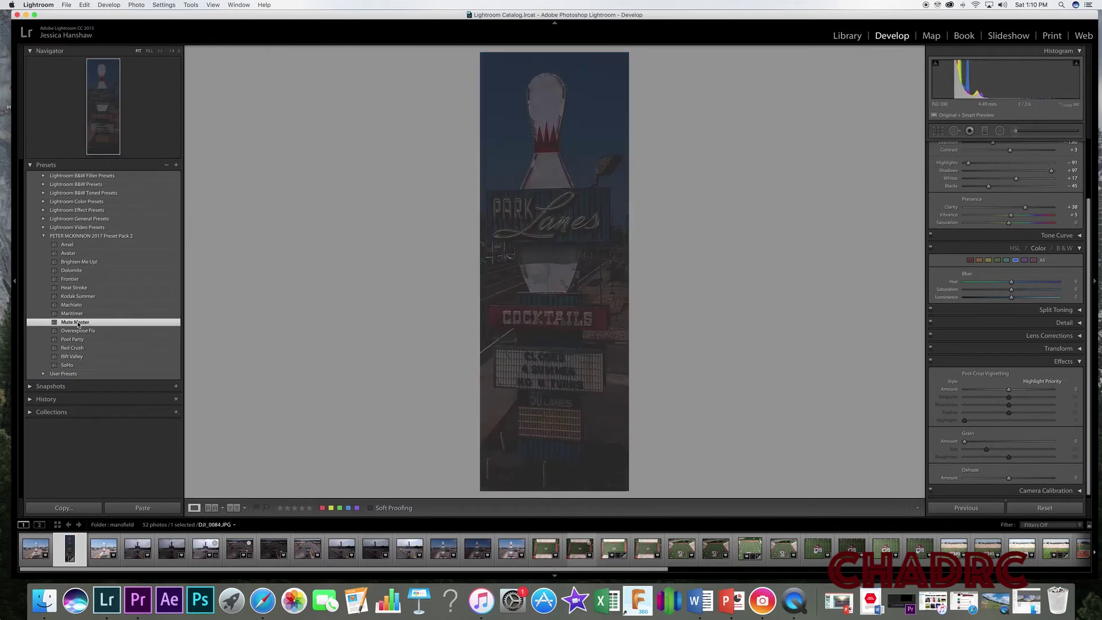
pyautogui.click(106, 332)
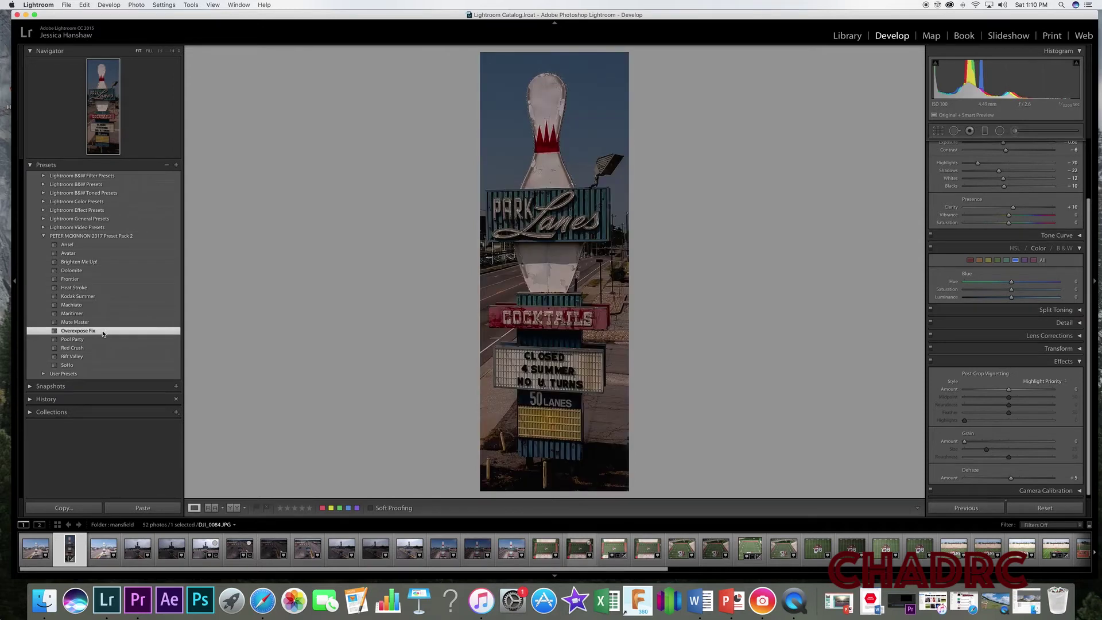
# Preview Pool Party, Red Crush, Rift Valley and SoHo, then open the Tygers field photo DJI_0103
pyautogui.click(96, 341)
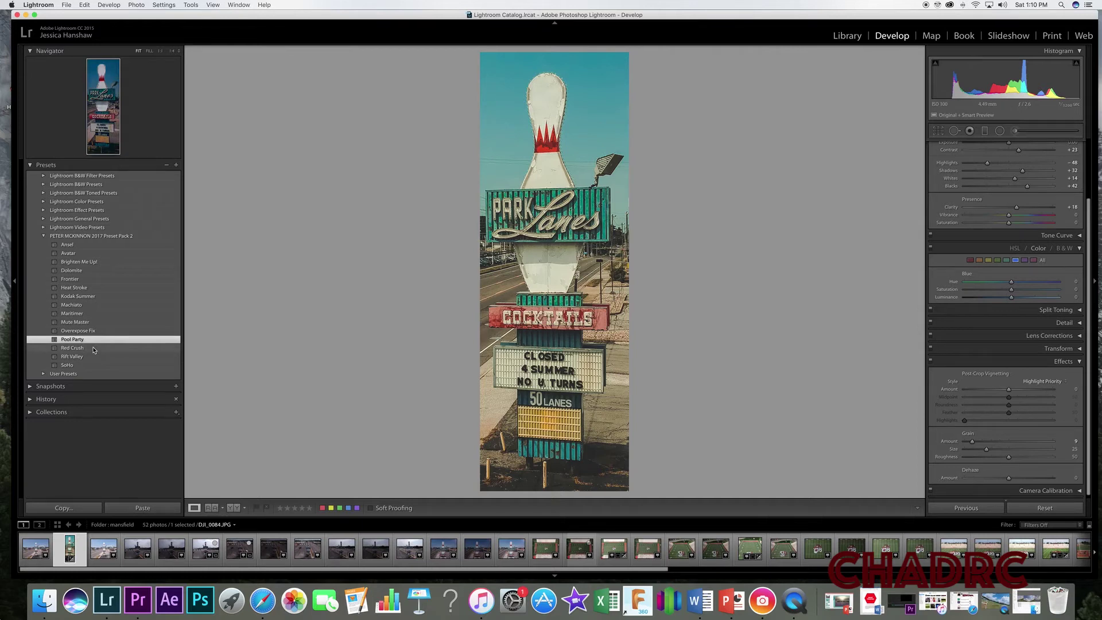
pyautogui.click(94, 349)
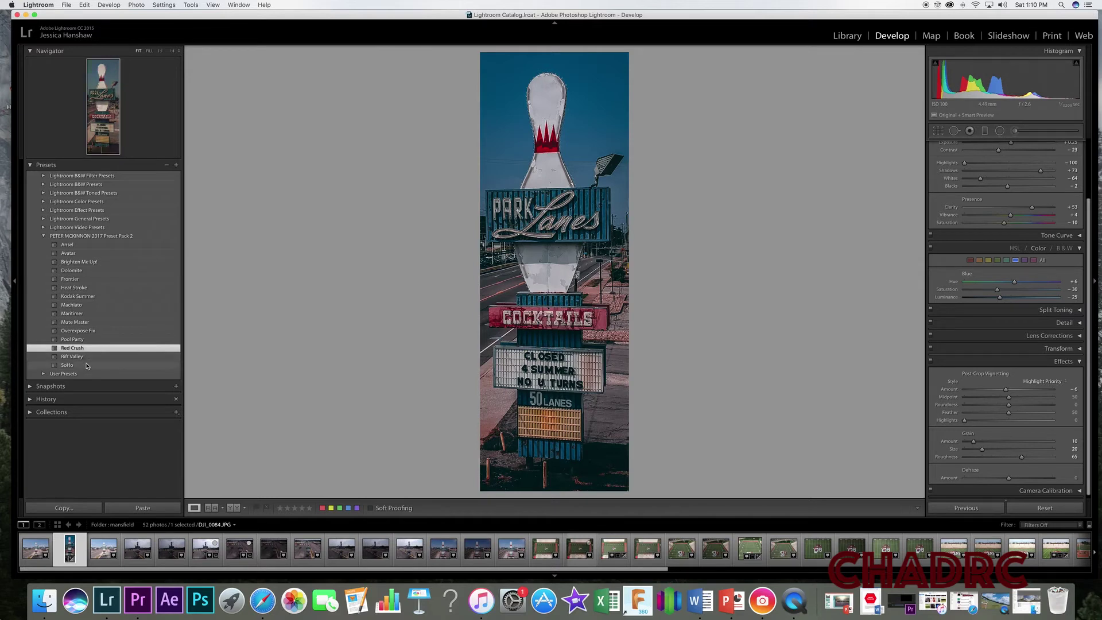
pyautogui.click(85, 356)
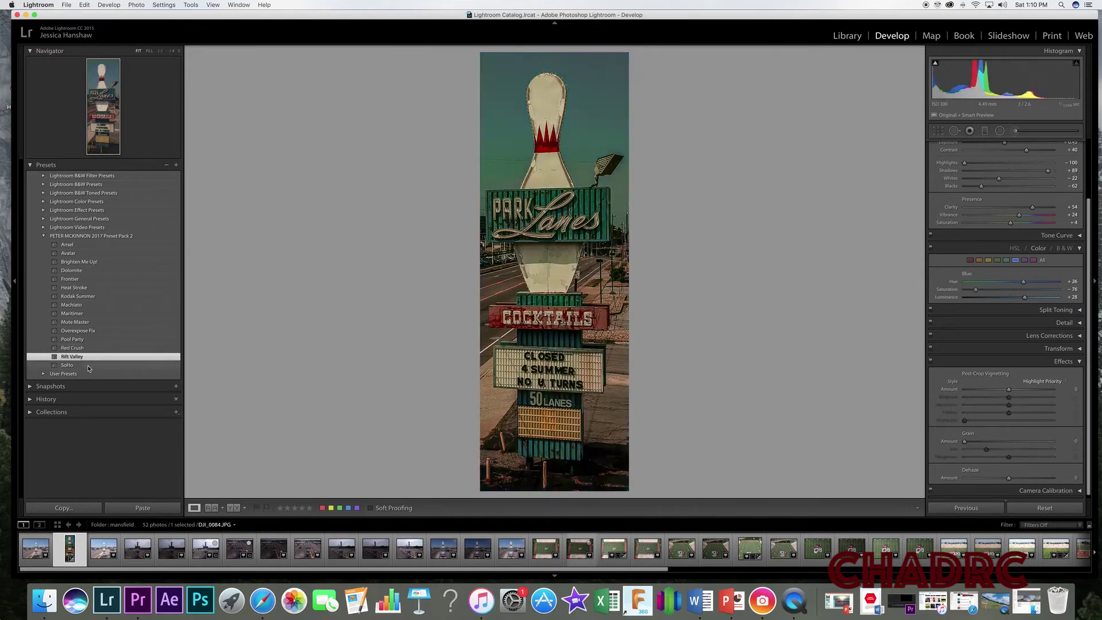
pyautogui.click(88, 367)
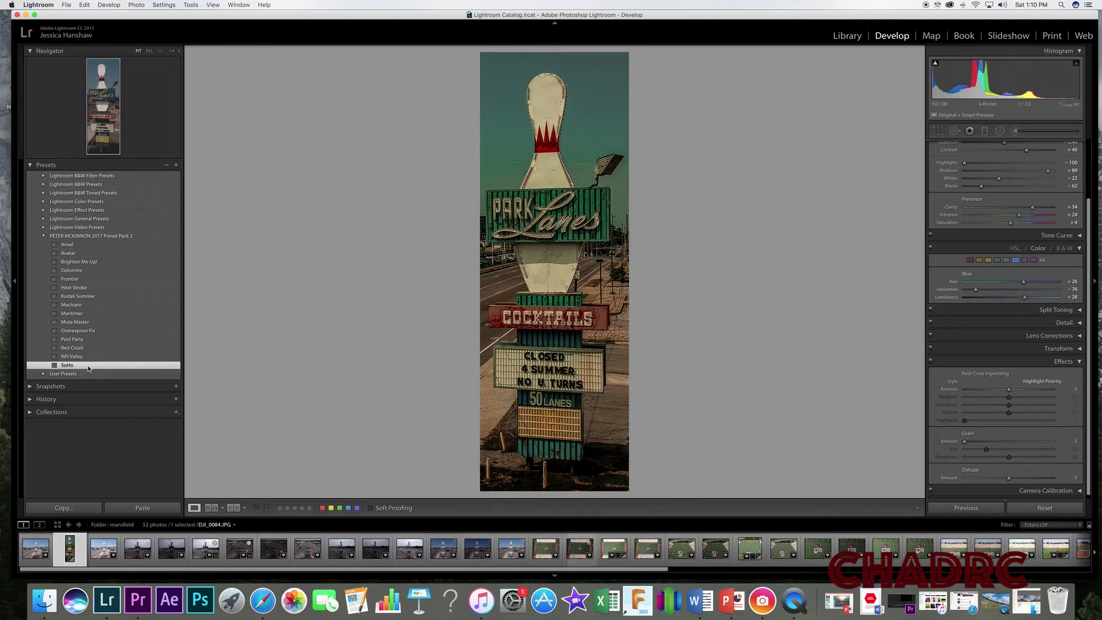
pyautogui.click(481, 543)
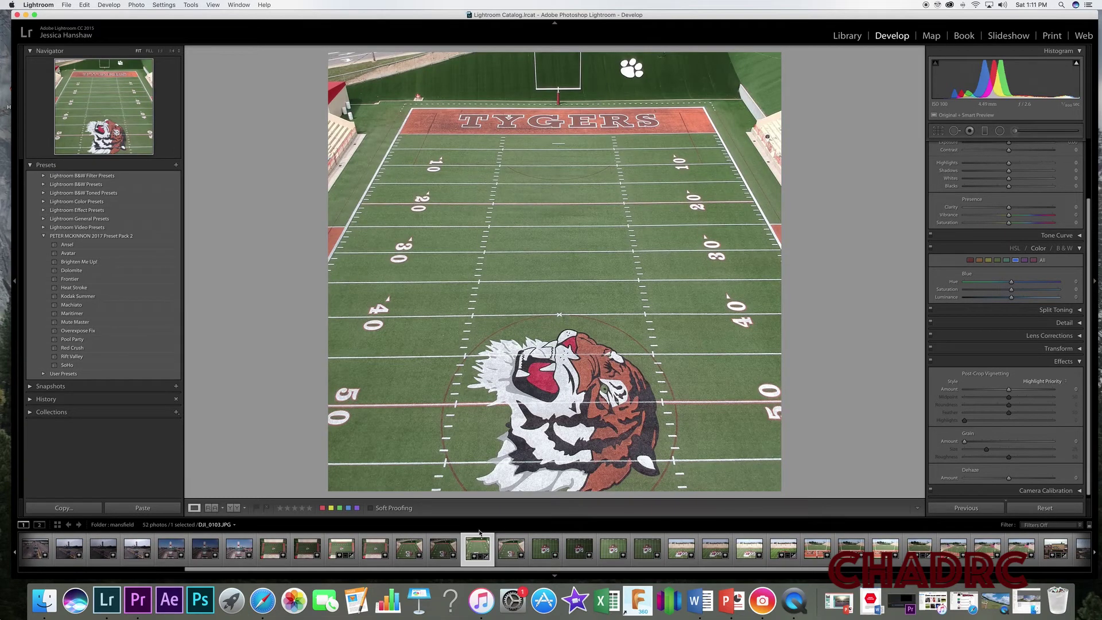
# Try Dolomite, Frontier and Red Crush on the Tygers field photo, deepening the post-crop vignette each time
pyautogui.click(92, 272)
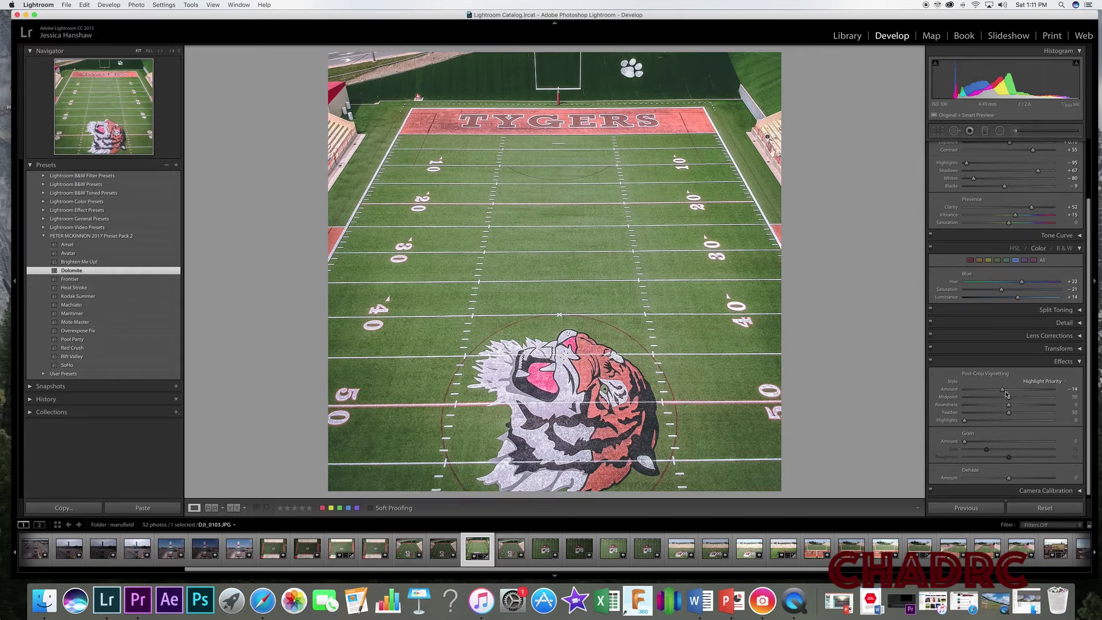
pyautogui.moveTo(1002, 390); pyautogui.dragTo(996, 391)
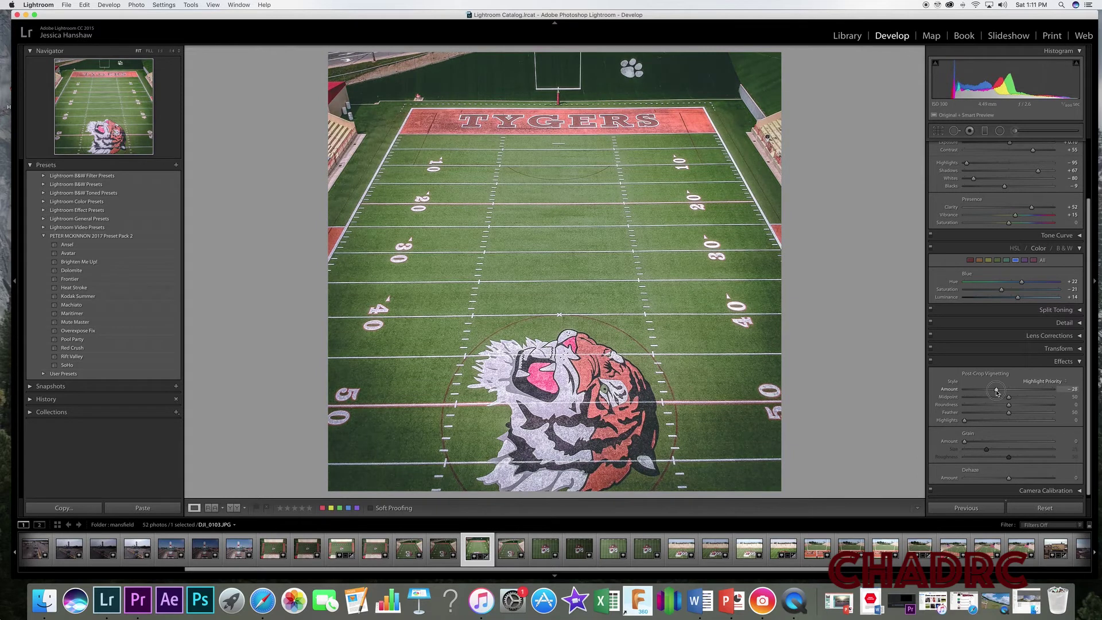
pyautogui.click(83, 279)
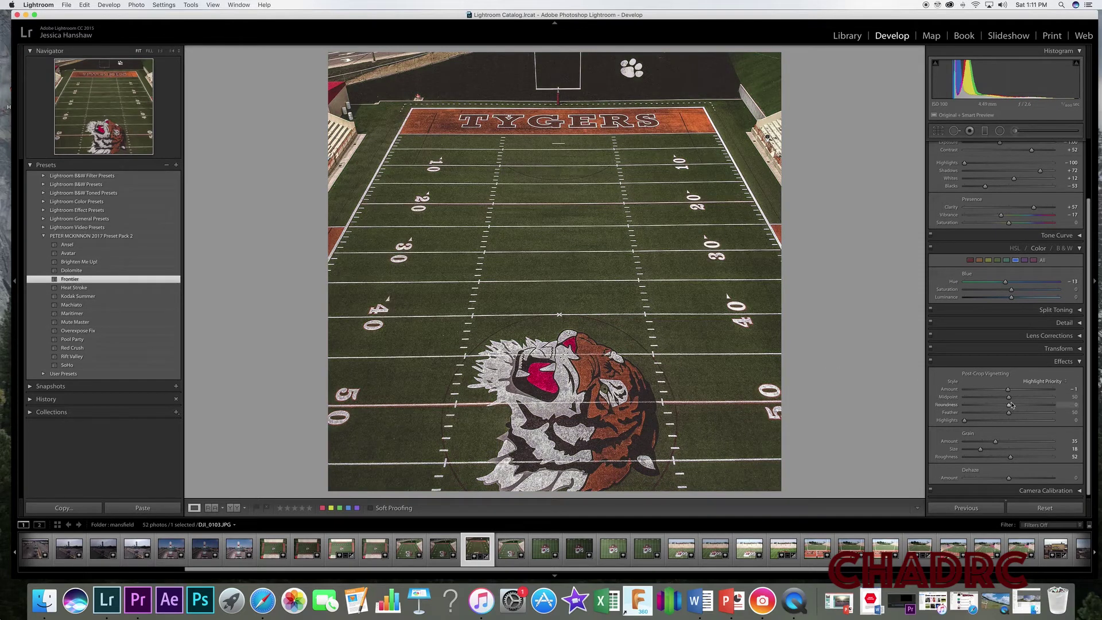
pyautogui.moveTo(1008, 391); pyautogui.dragTo(1004, 391)
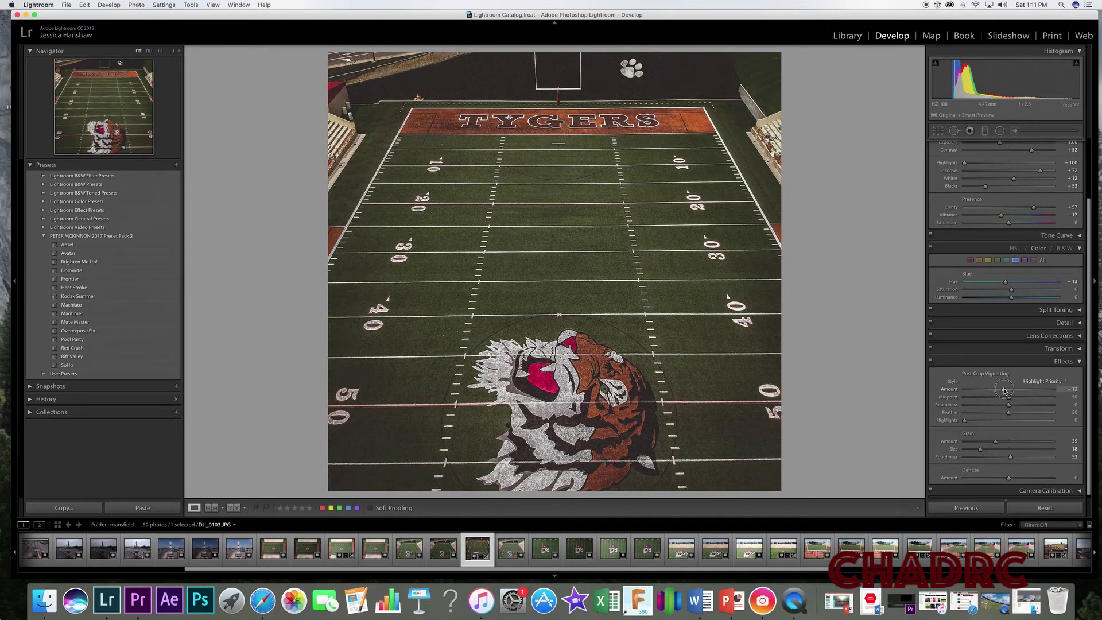
pyautogui.click(73, 348)
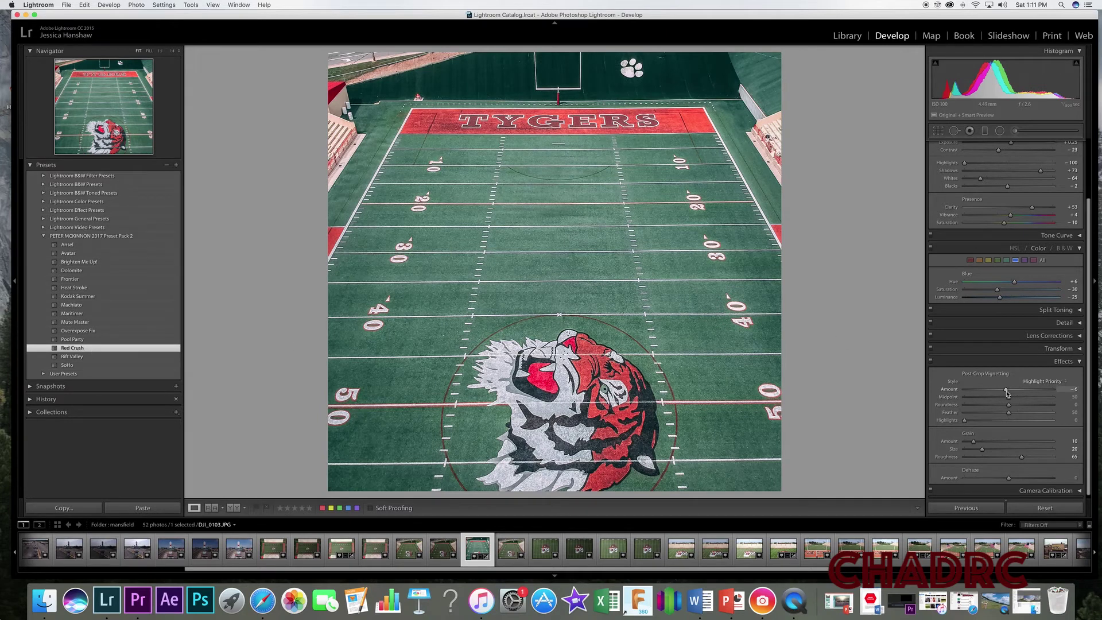
pyautogui.moveTo(1007, 392); pyautogui.dragTo(996, 393)
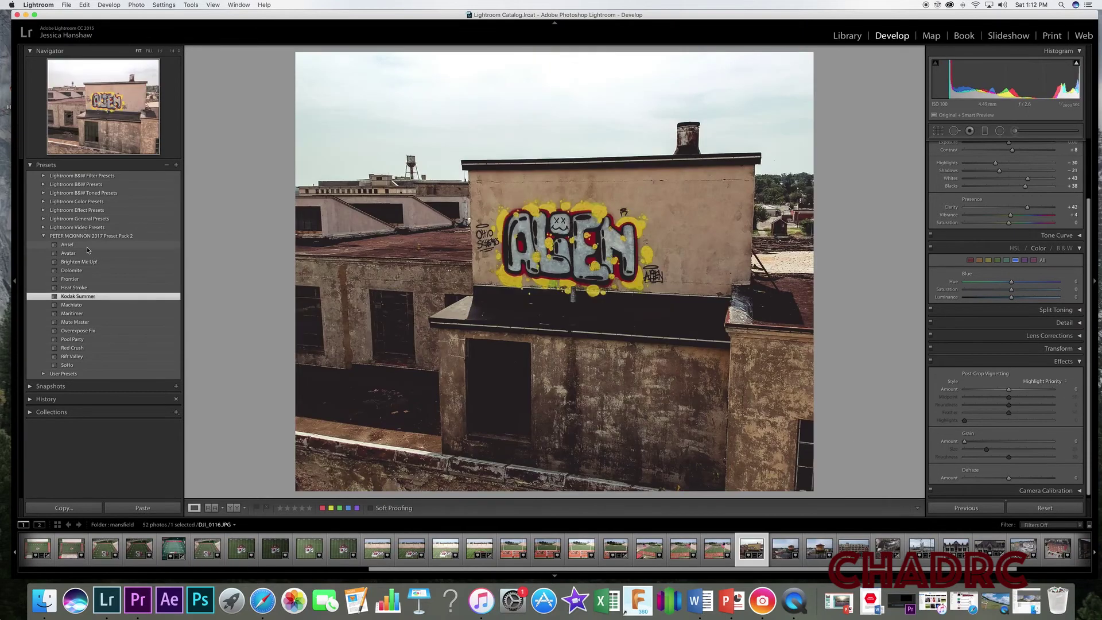
# Apply Avatar to the ALIEN graffiti photo, then Dolomite with vignette Amount -26
pyautogui.moveTo(88, 250)
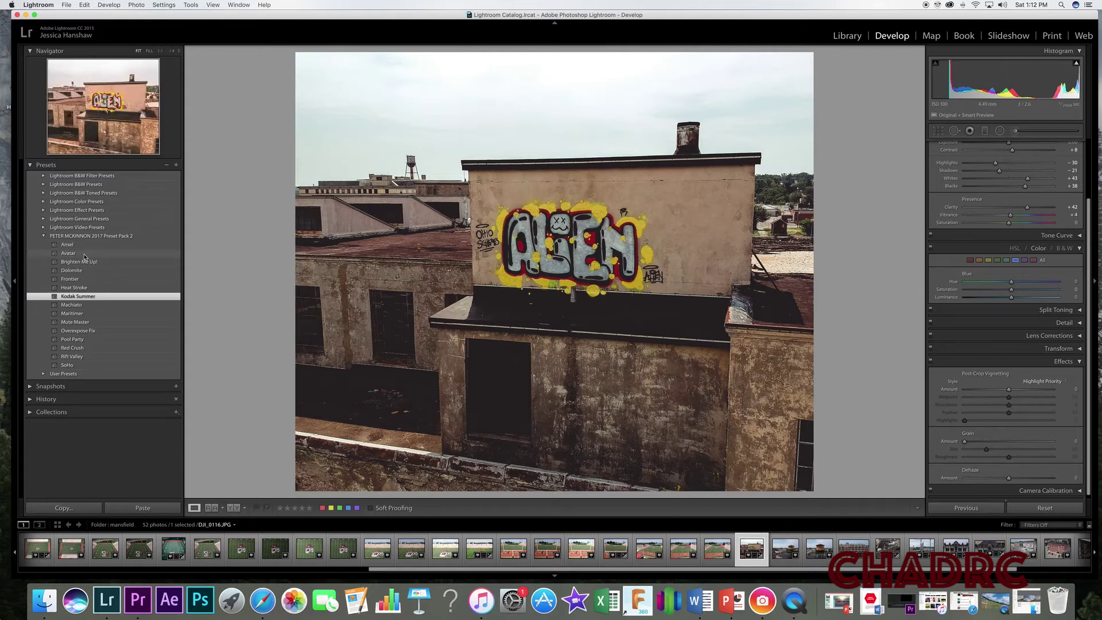
pyautogui.click(84, 255)
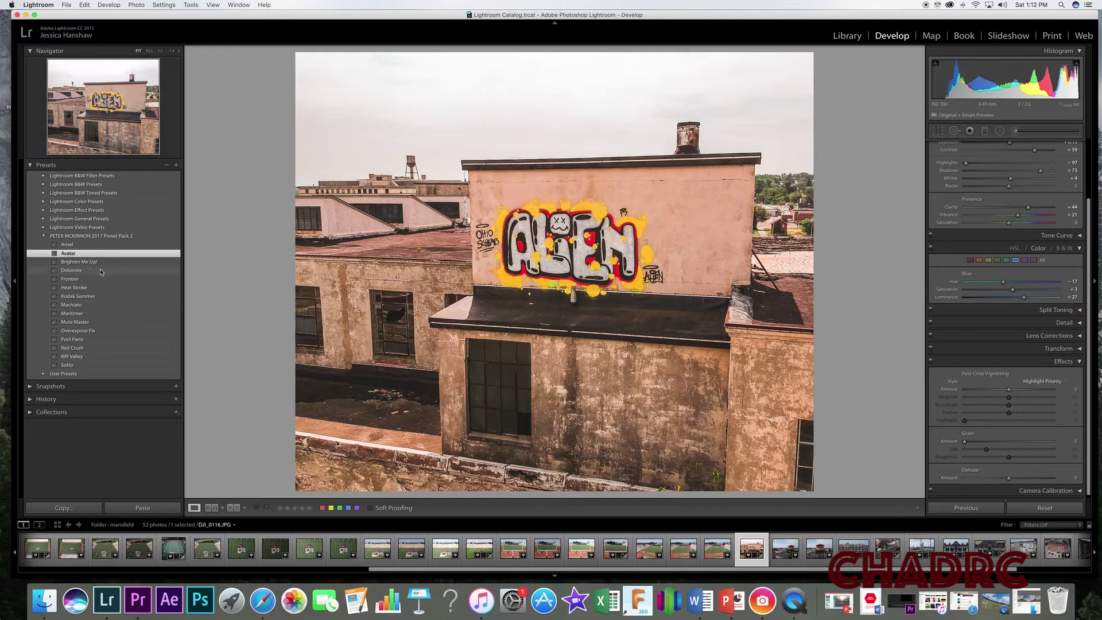
pyautogui.click(101, 272)
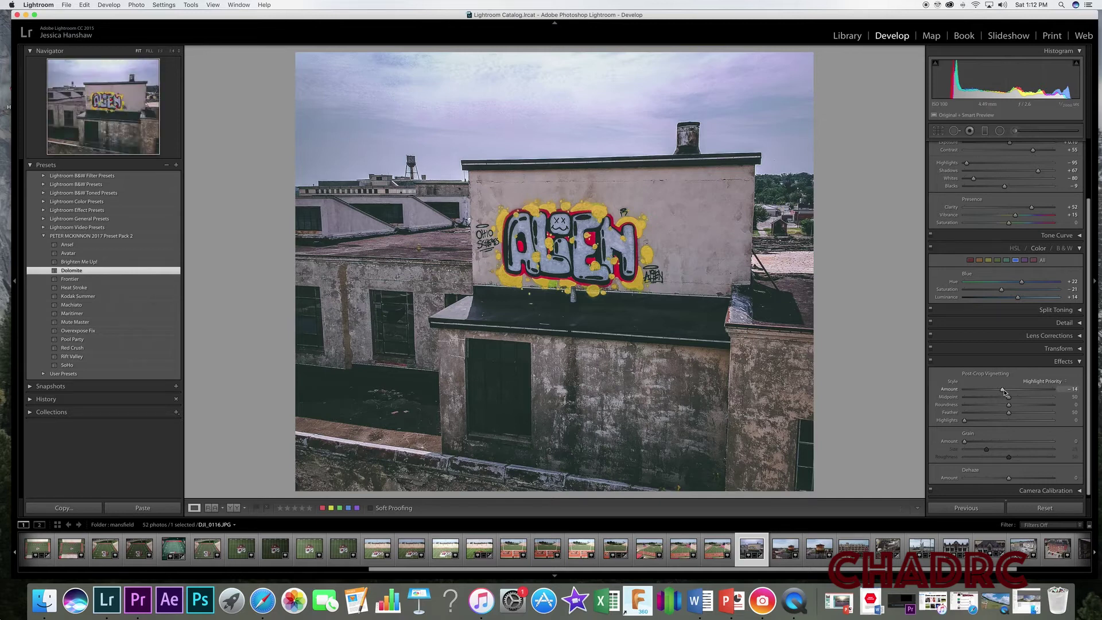
pyautogui.moveTo(1003, 391); pyautogui.dragTo(996, 392)
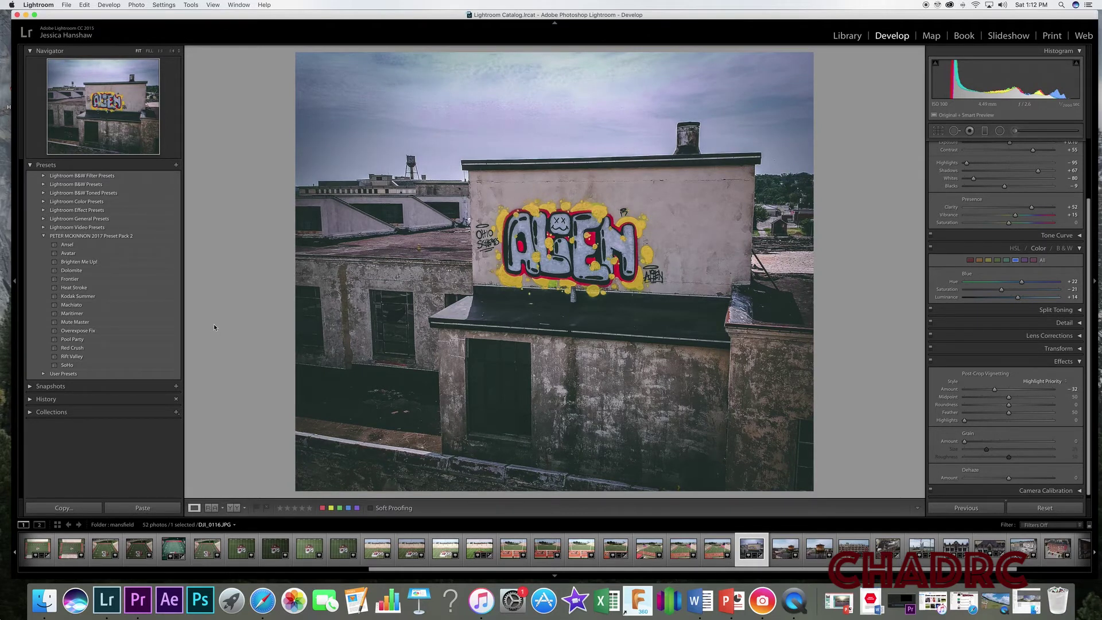
# Try Heat Stroke and Red Crush on the graffiti photo, then open the brick factory photo DJI_0119
pyautogui.click(101, 289)
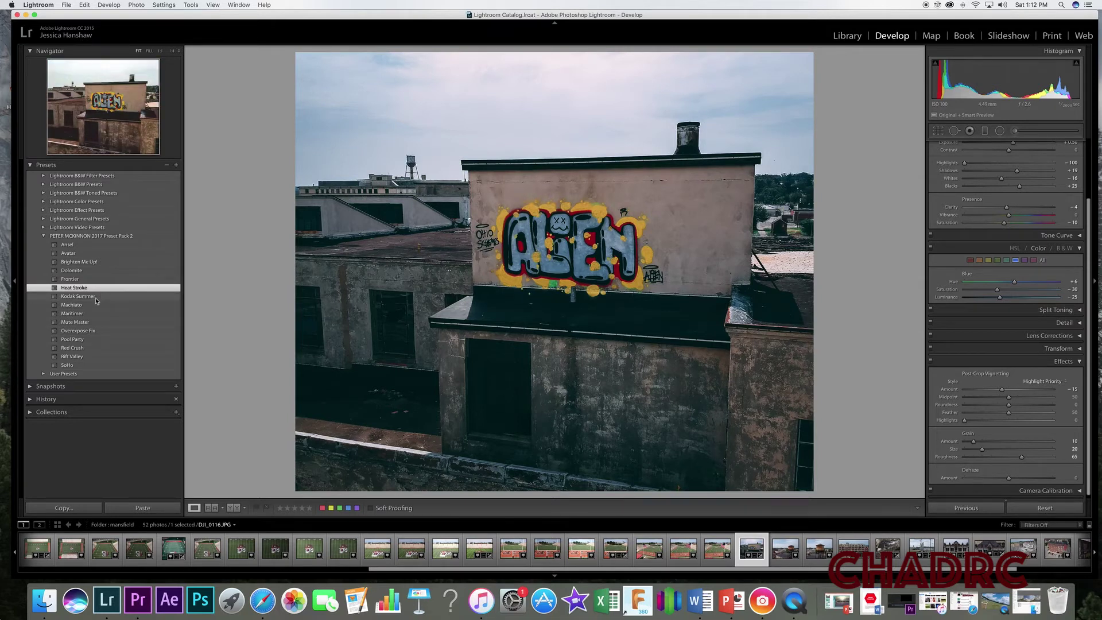
pyautogui.click(94, 348)
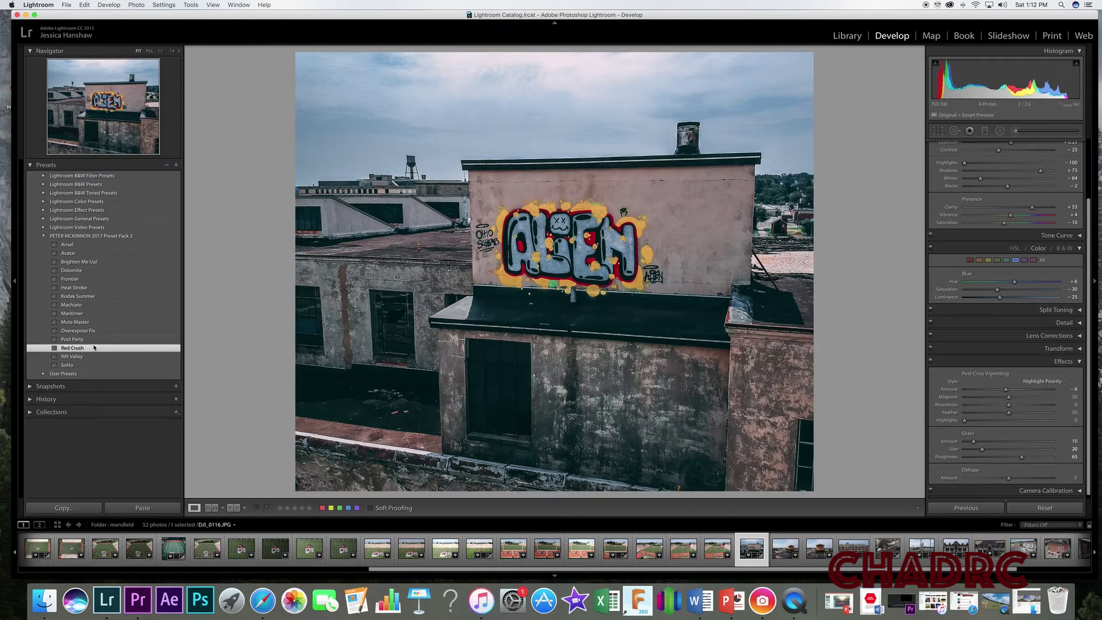
pyautogui.click(742, 538)
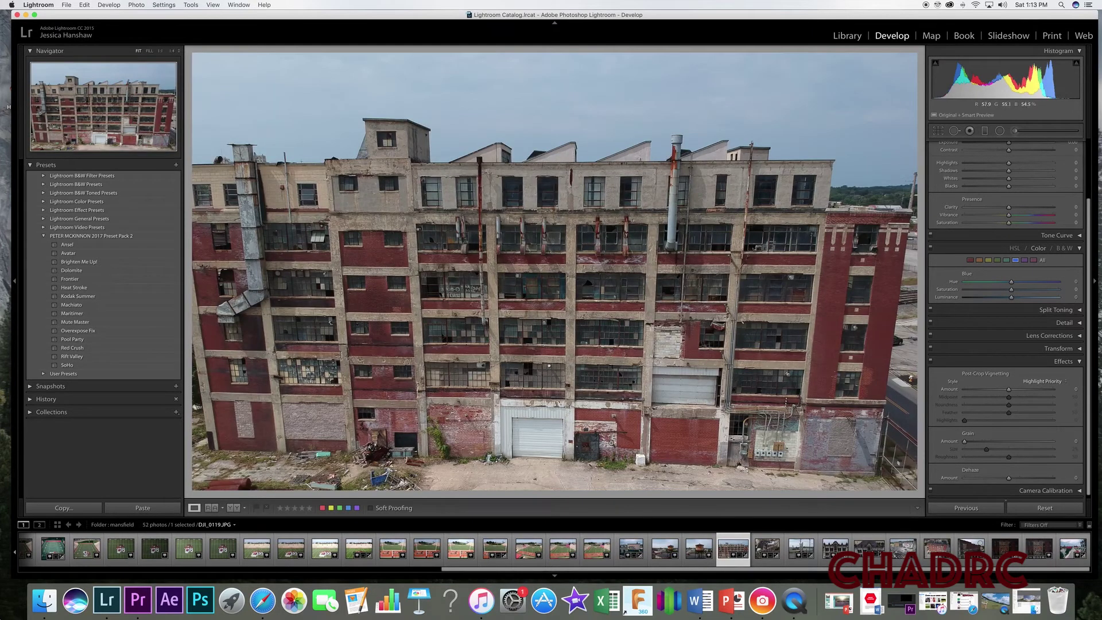
# Try Dolomite with vignette deepened to -25 on the factory photo, then switch to Kodak Summer
pyautogui.click(91, 271)
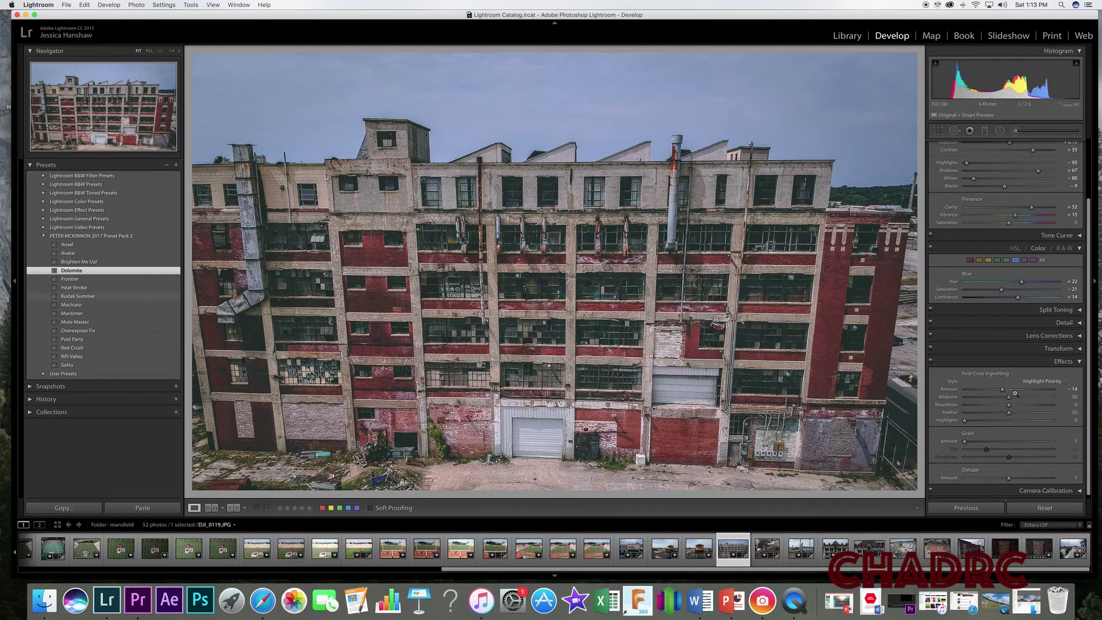
pyautogui.moveTo(1015, 393); pyautogui.dragTo(998, 392)
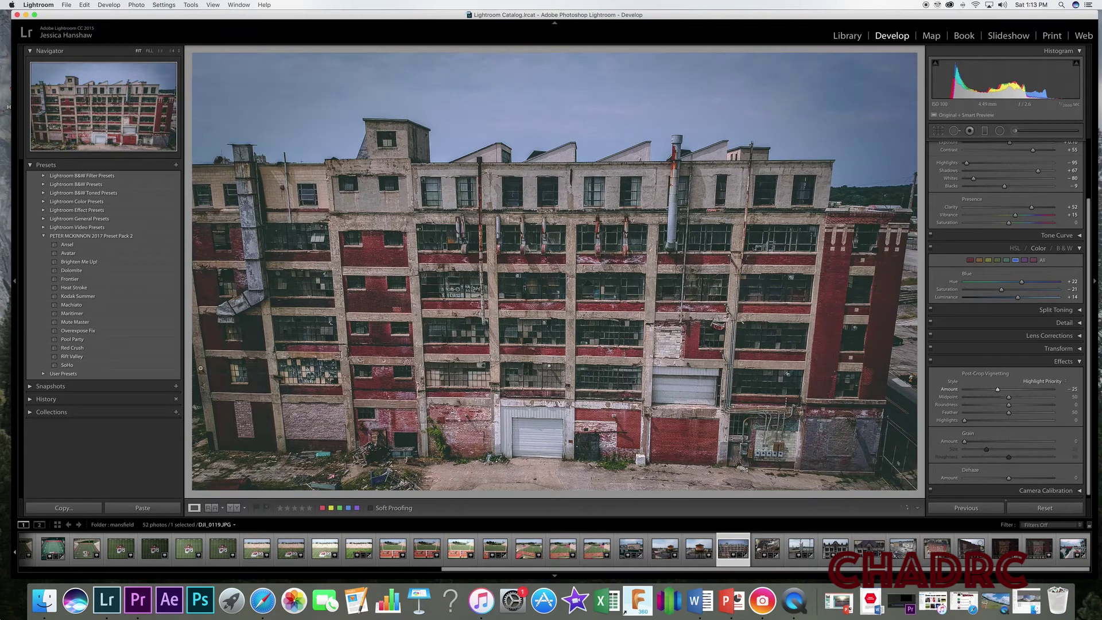
pyautogui.click(121, 297)
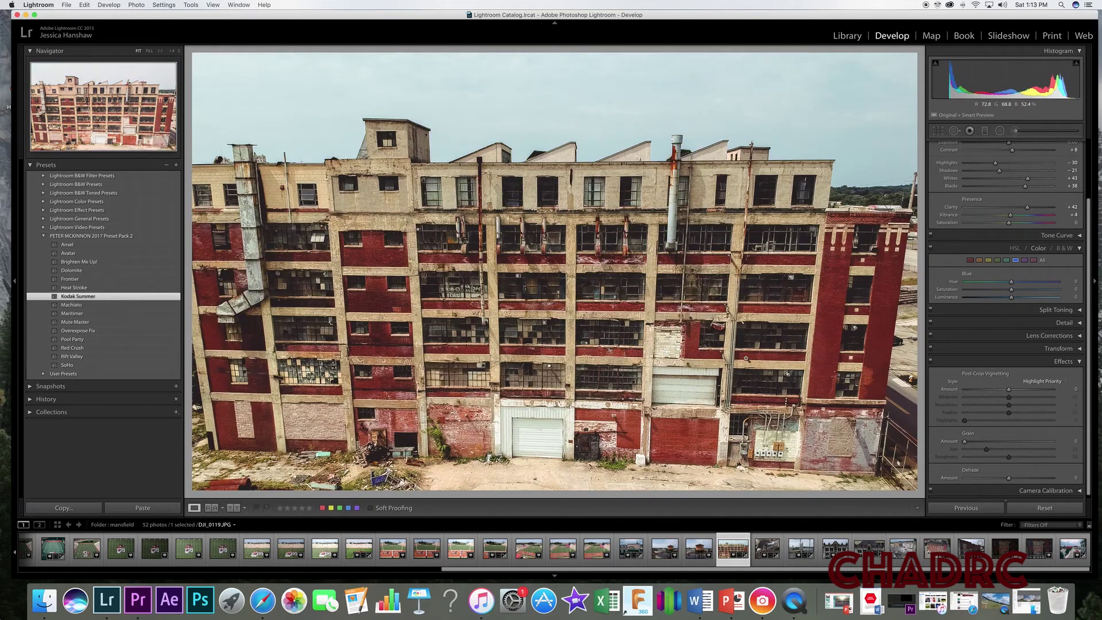
# Lower the factory photo's exposure to -0.45, then apply Red Crush with a slight -7 vignette
pyautogui.scroll(1, 1031, 308)
pyautogui.scroll(2, 1031, 308)
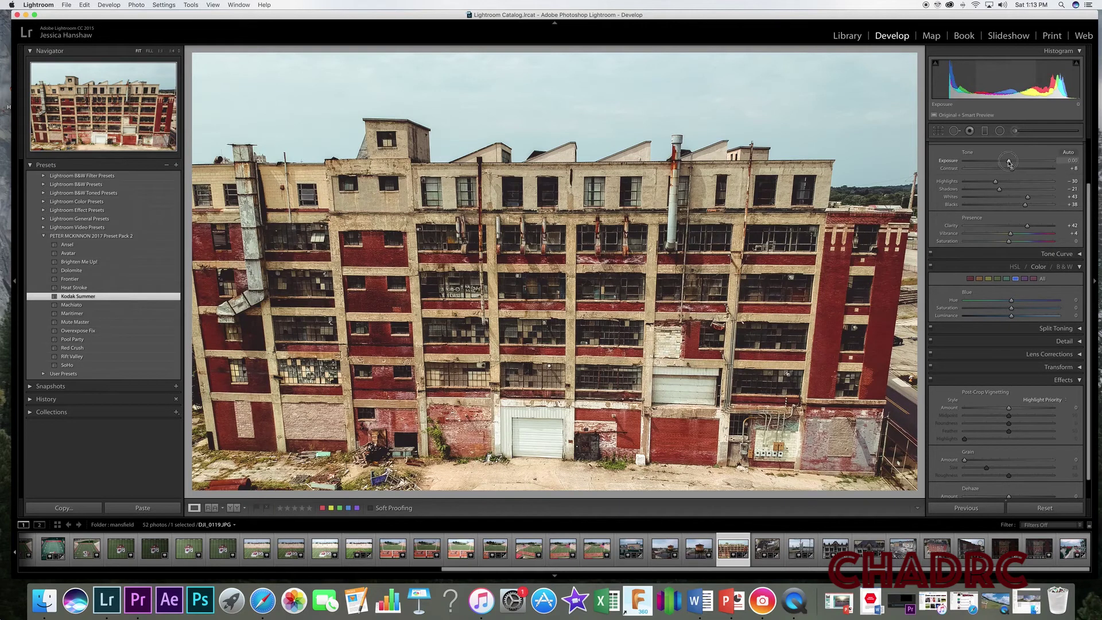
pyautogui.moveTo(1009, 162); pyautogui.dragTo(1005, 162)
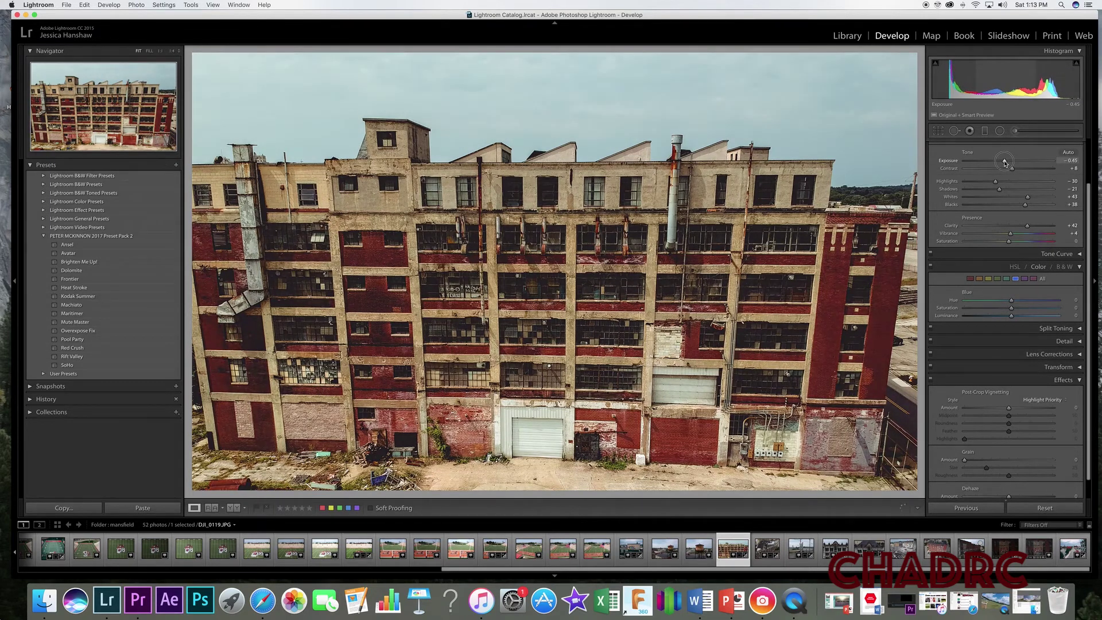
pyautogui.moveTo(1008, 408); pyautogui.dragTo(1002, 410)
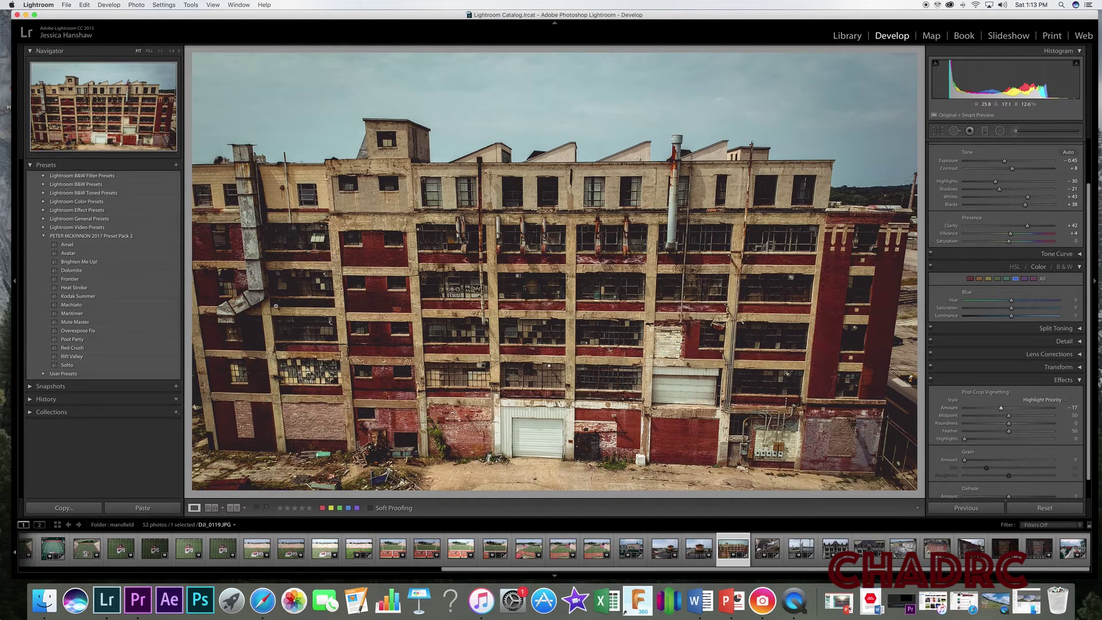
pyautogui.click(108, 348)
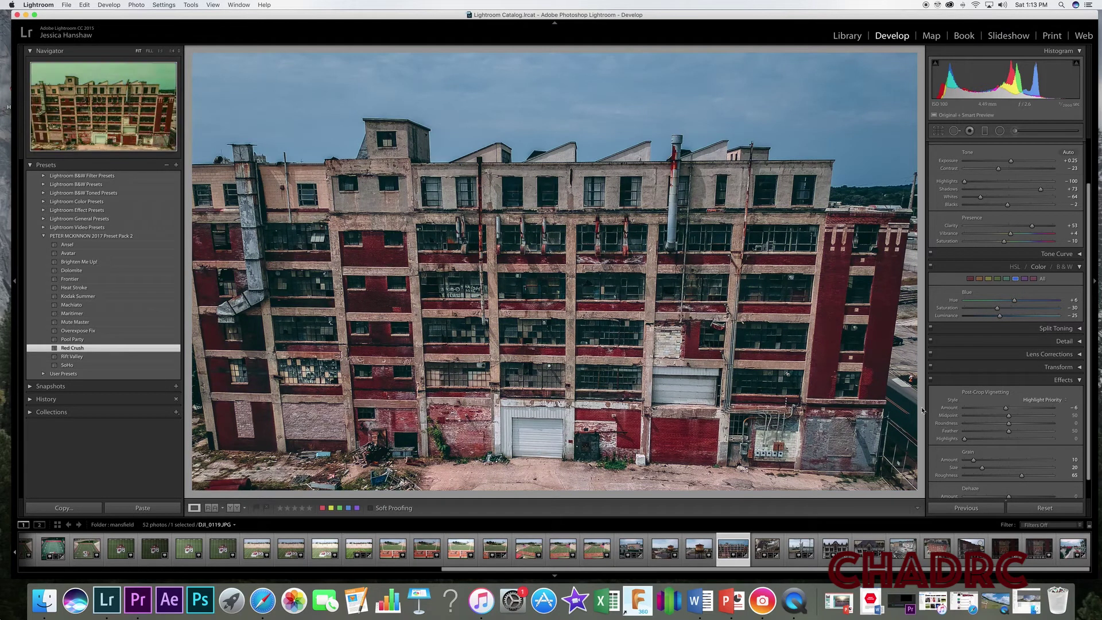
pyautogui.moveTo(1005, 408); pyautogui.dragTo(1001, 409)
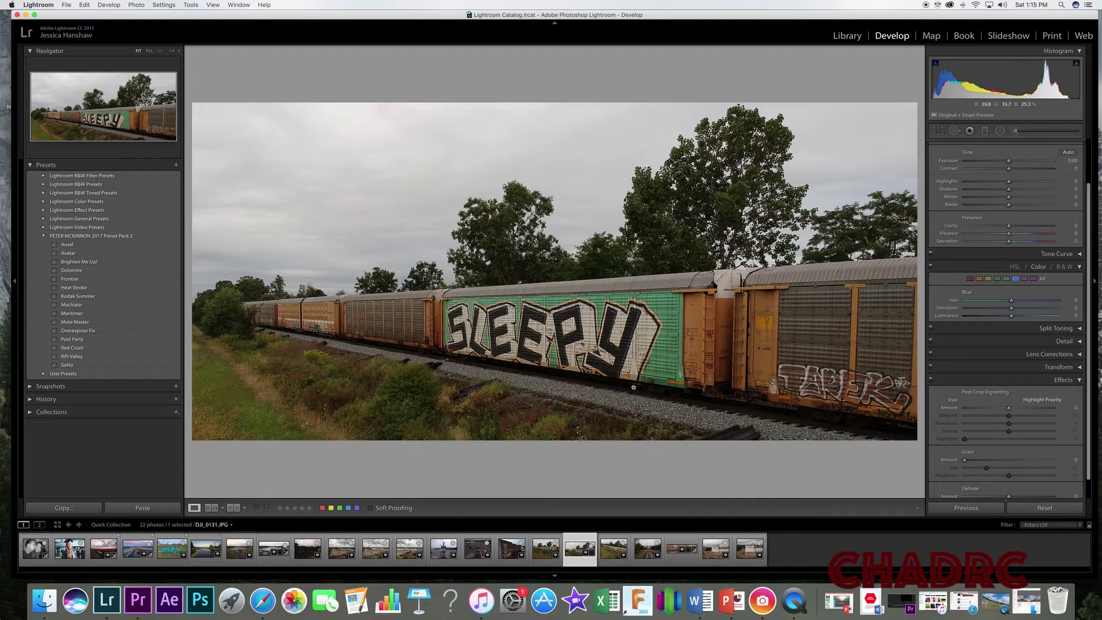
# Try Ansel, Dolomite and Heat Stroke on the train photo, ending on Red Crush with vignette -17
pyautogui.click(91, 246)
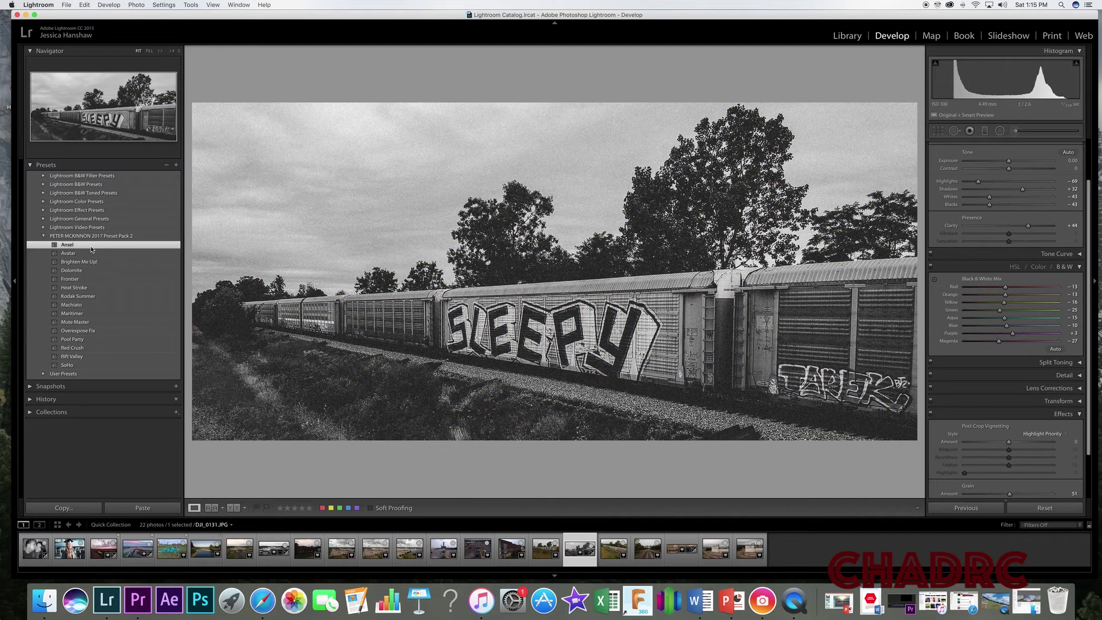
pyautogui.click(92, 271)
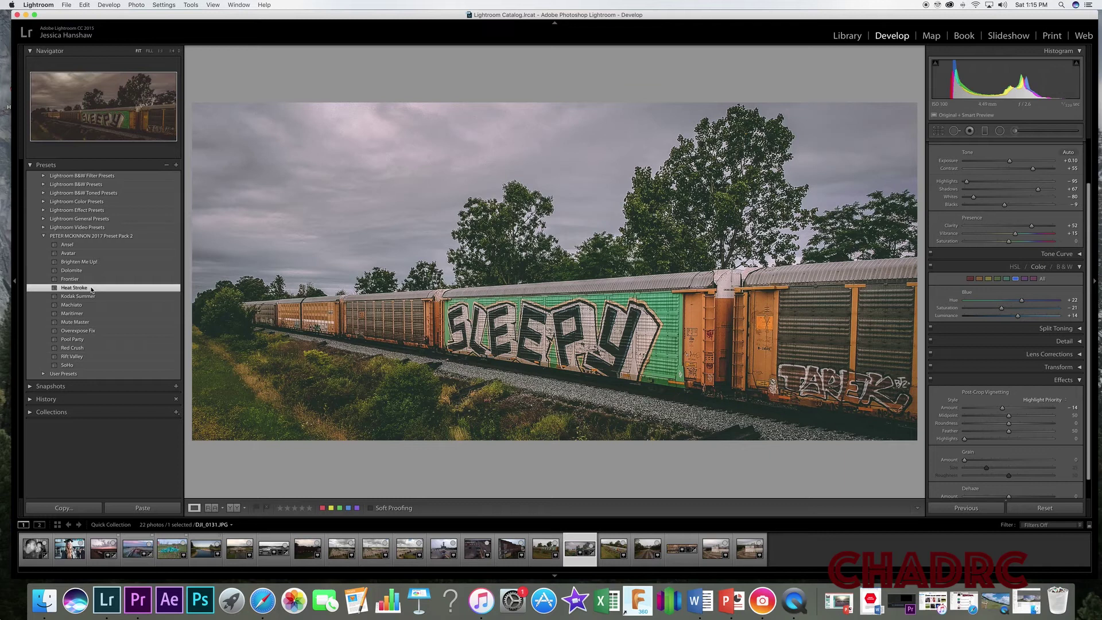
pyautogui.click(91, 288)
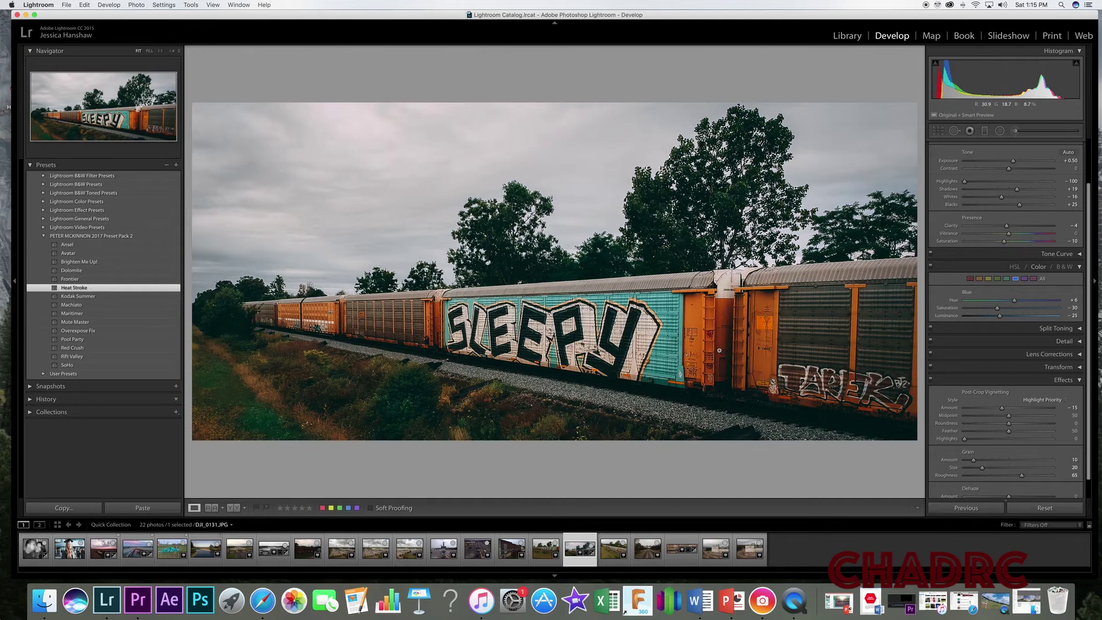
pyautogui.click(94, 347)
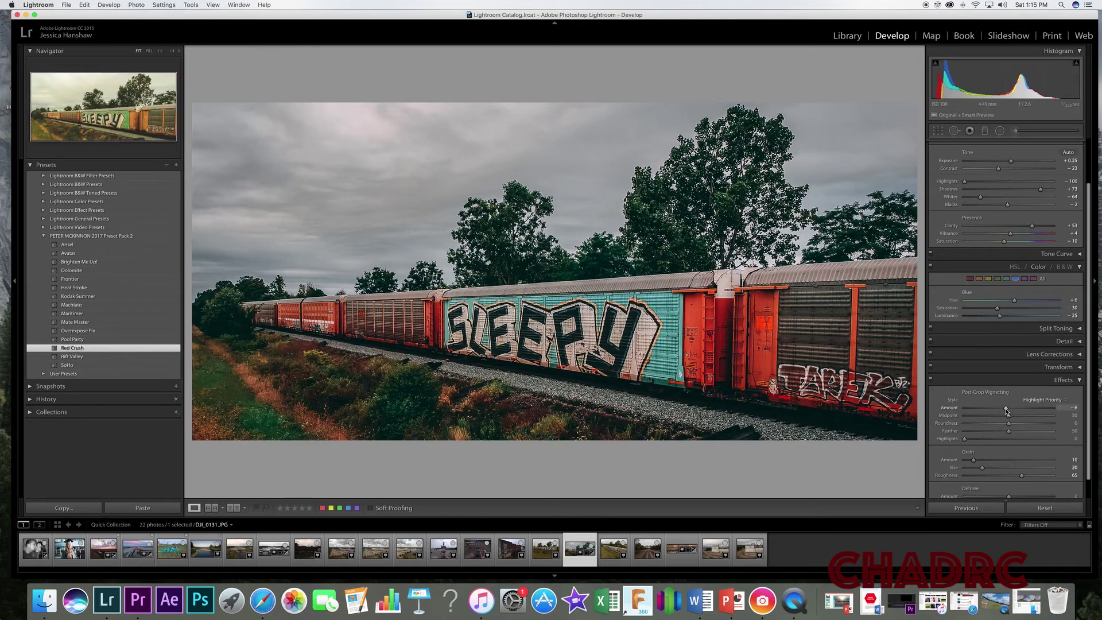
pyautogui.moveTo(1006, 411); pyautogui.dragTo(1001, 410)
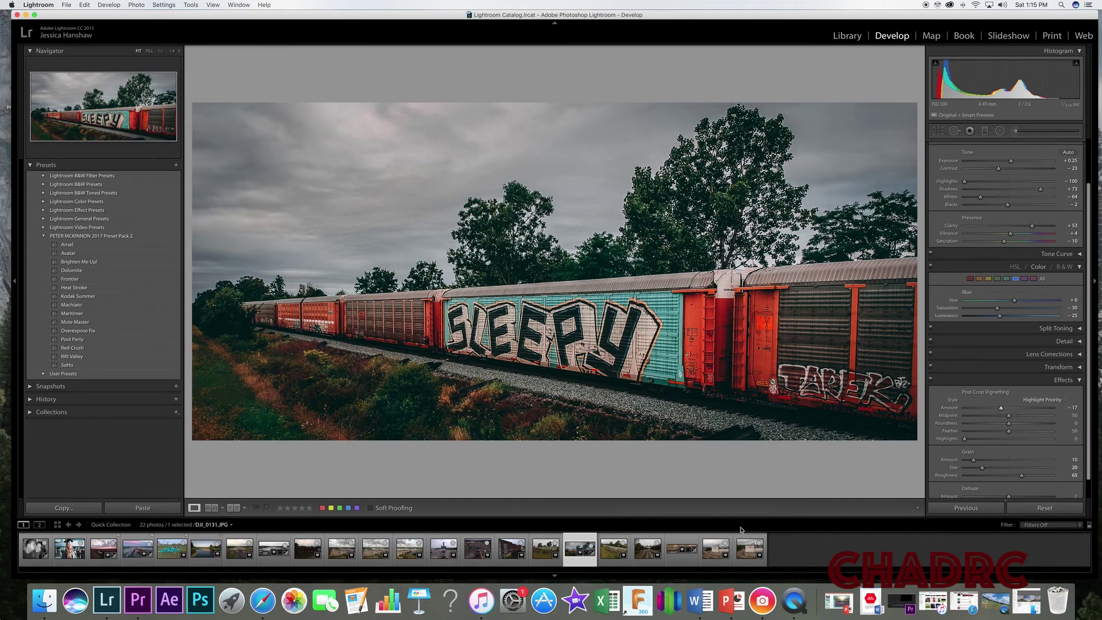
# Open rail bridge photo DJI_0135; try Frontier with brighter exposure, Heat Stroke, Red Crush, ending on SoHo
pyautogui.click(692, 538)
pyautogui.click(70, 279)
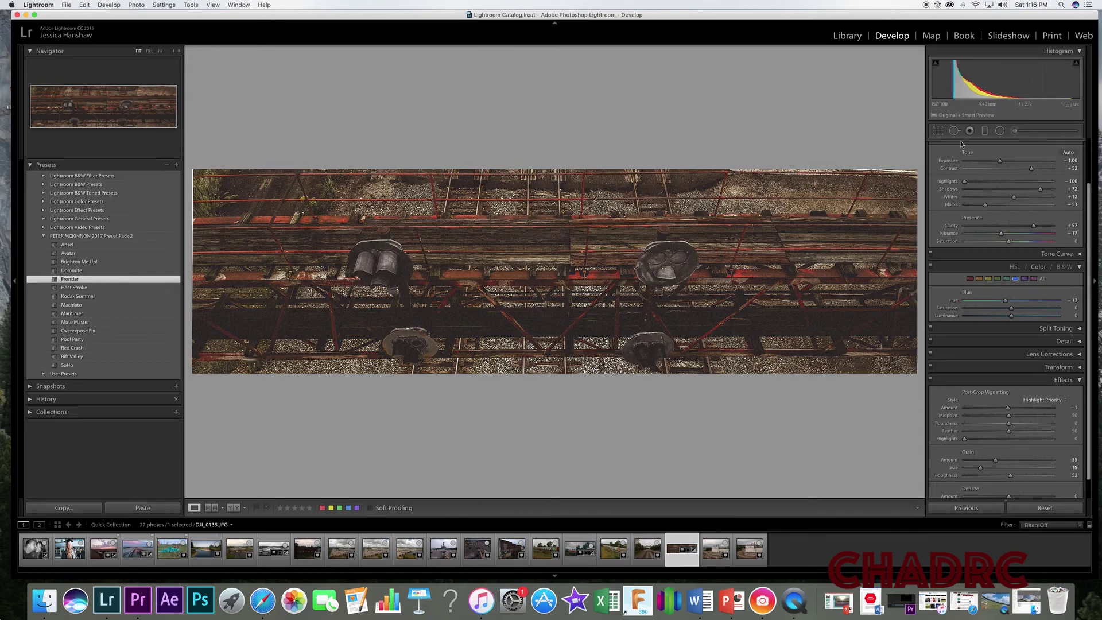
pyautogui.moveTo(999, 161); pyautogui.dragTo(1003, 163)
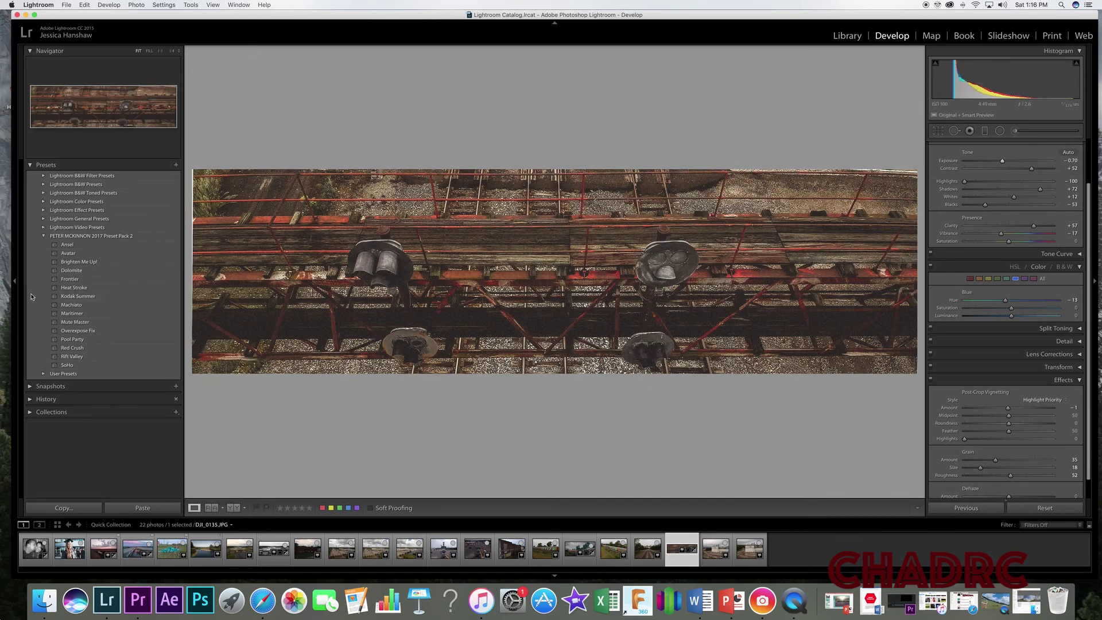
pyautogui.click(100, 291)
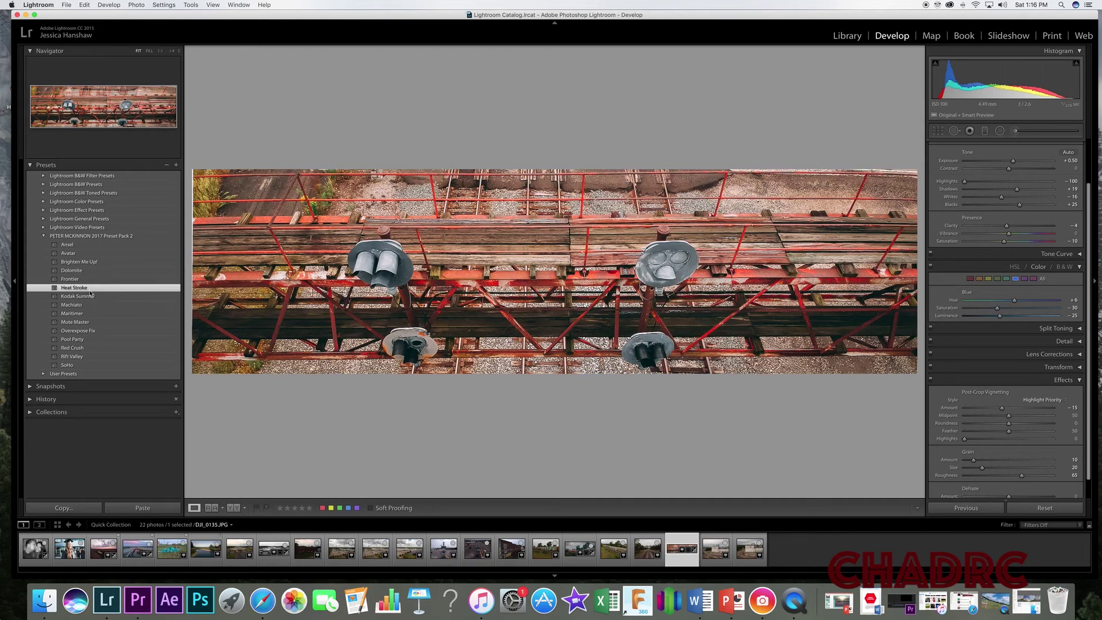
pyautogui.click(110, 349)
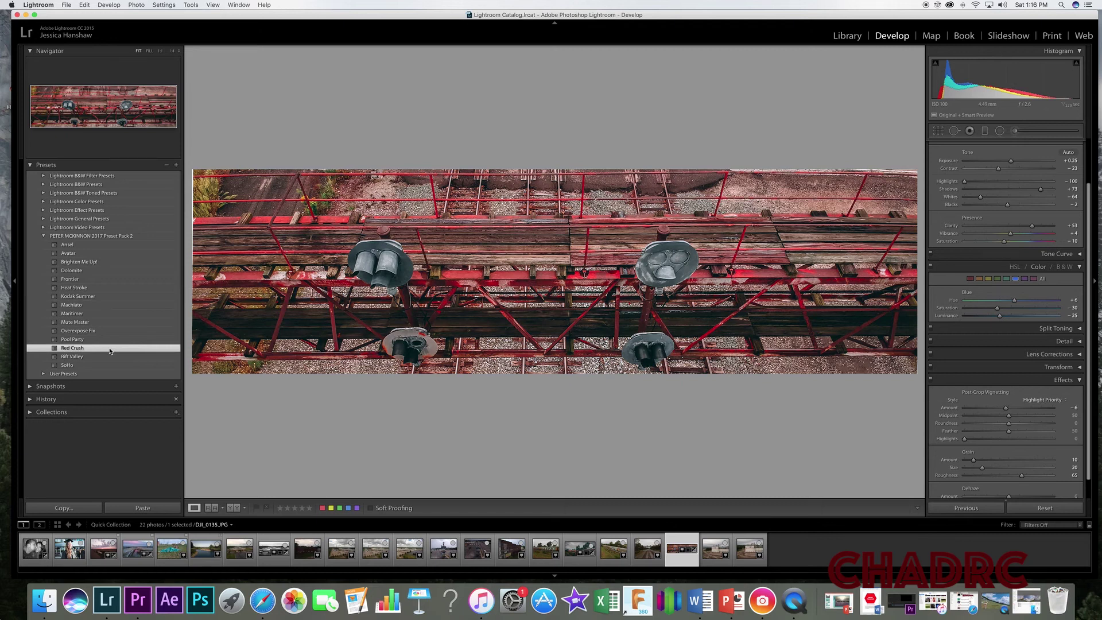
pyautogui.click(101, 365)
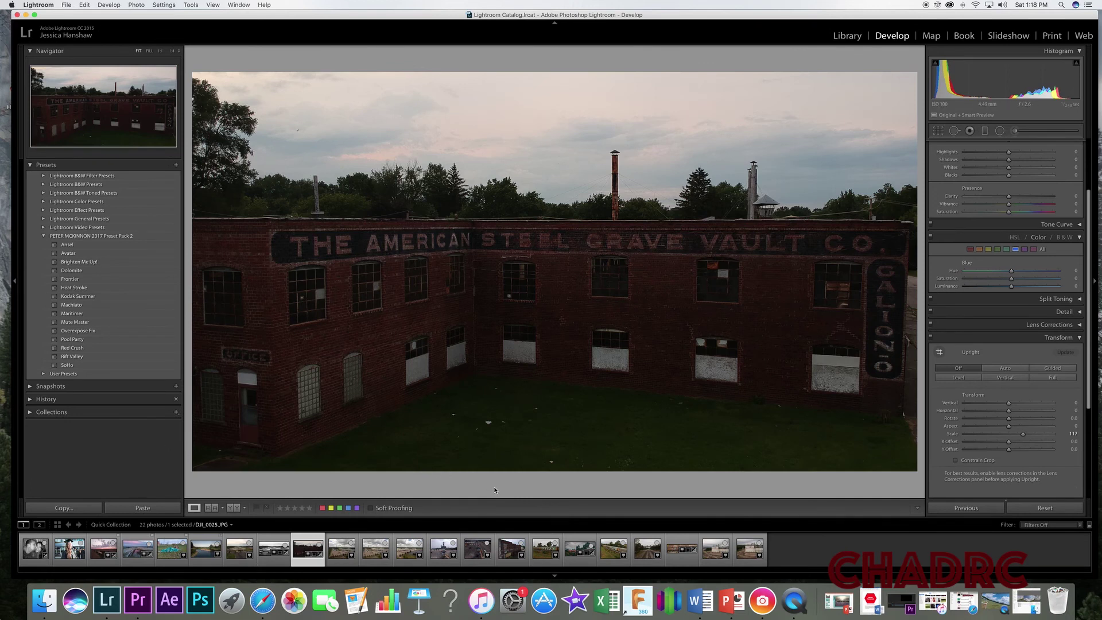
# Try the Avatar and Dolomite presets on the factory photo and raise its exposure
pyautogui.click(77, 255)
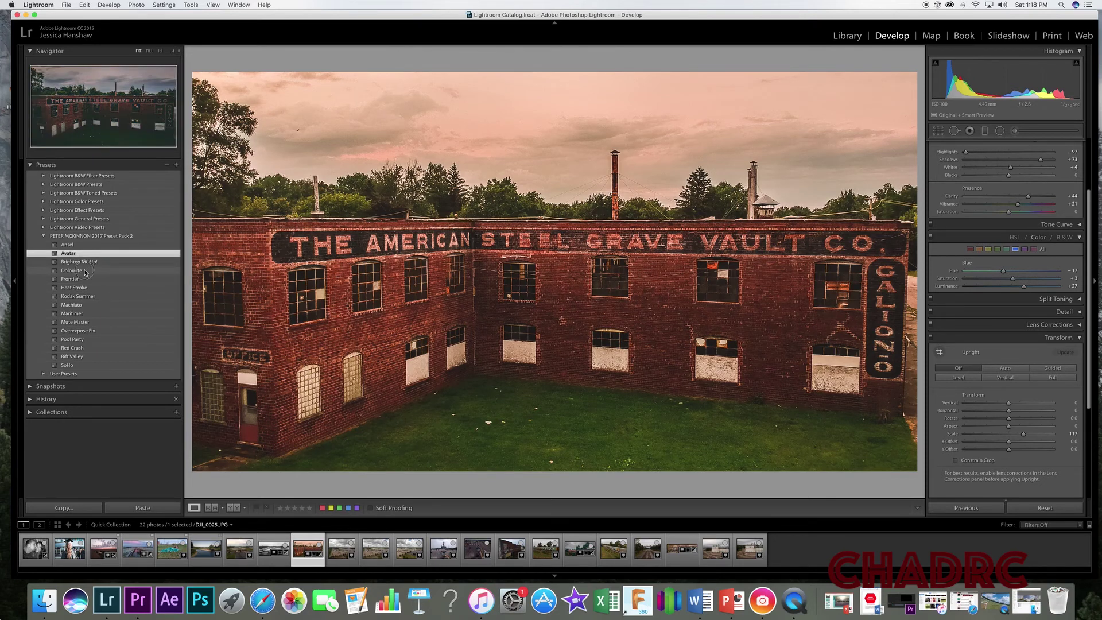
pyautogui.click(85, 271)
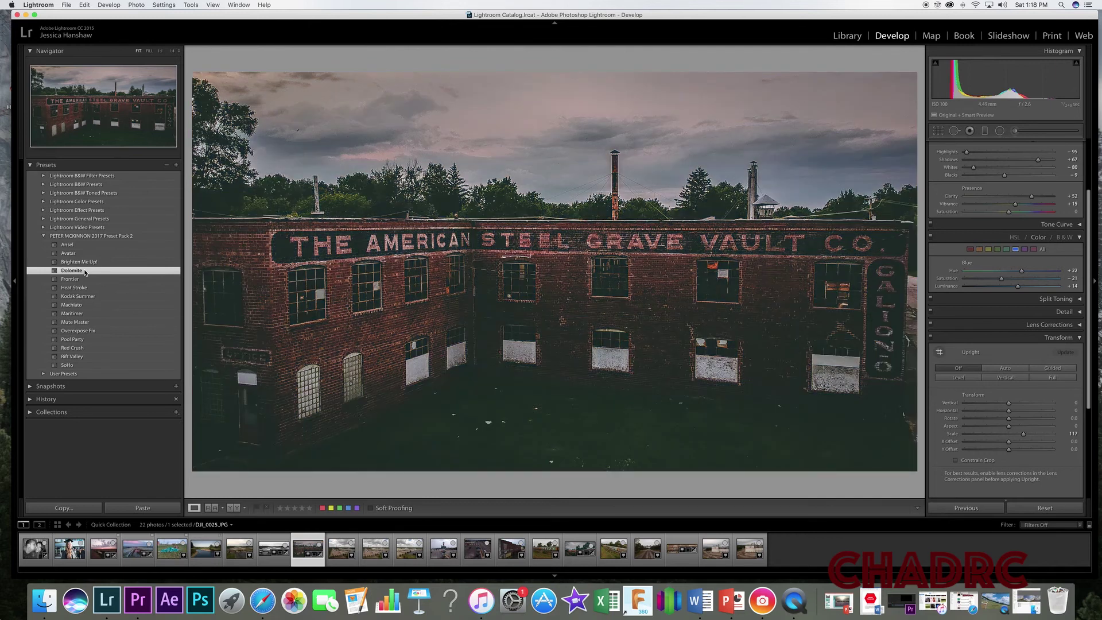
pyautogui.scroll(3, 994, 202)
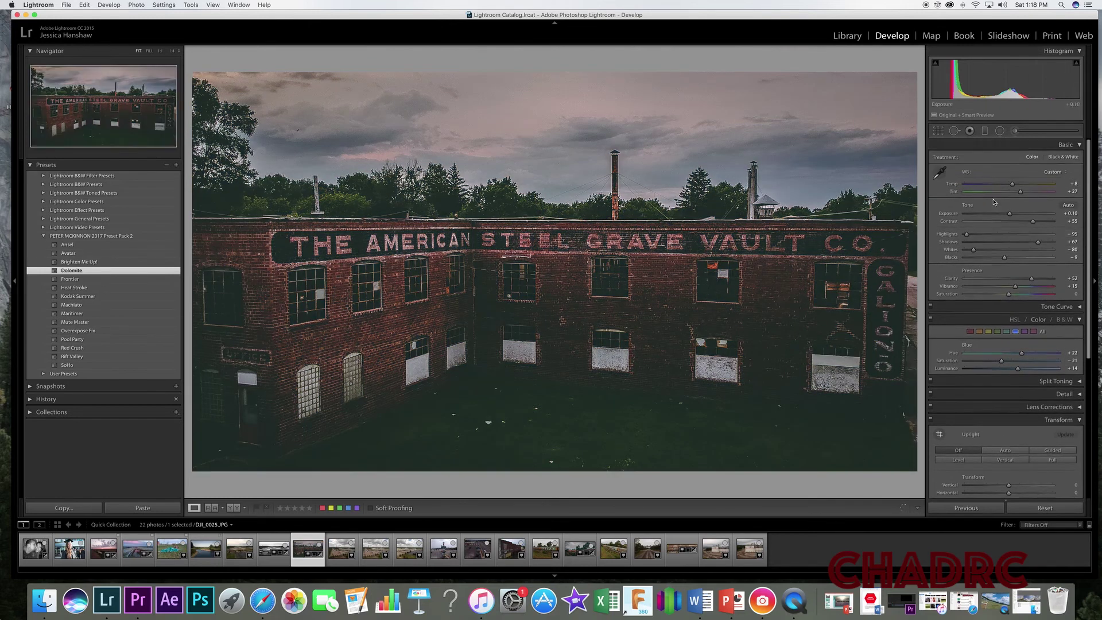
pyautogui.moveTo(1010, 213); pyautogui.dragTo(1015, 214)
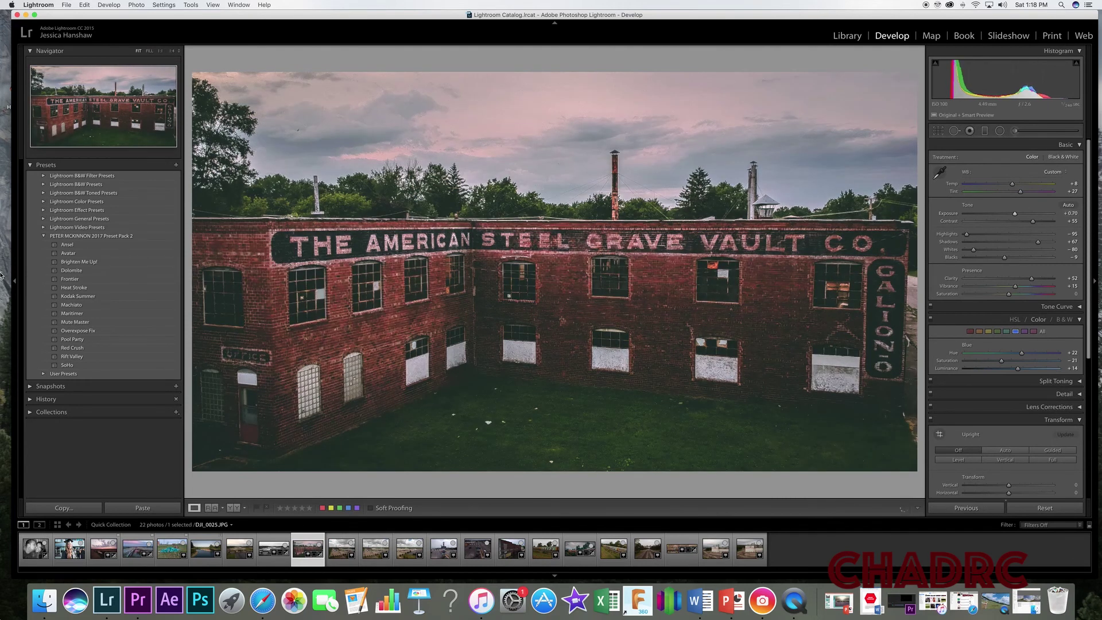
# Audition Heat Stroke and Kodak Summer, ending on the Brighten Me Up! preset
pyautogui.click(93, 289)
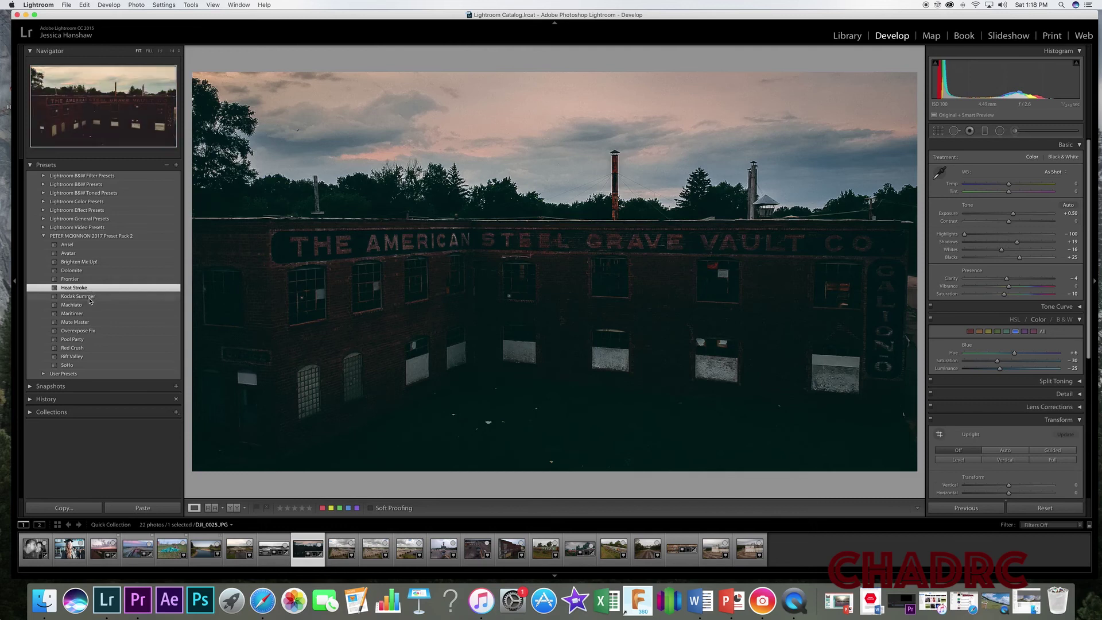
pyautogui.click(90, 298)
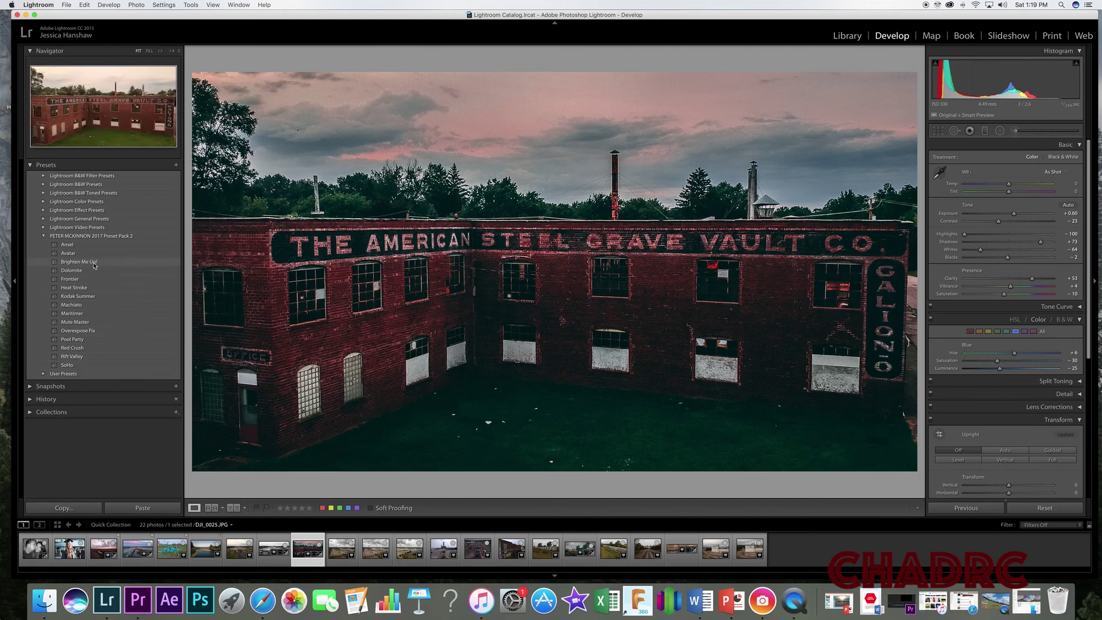
pyautogui.click(94, 263)
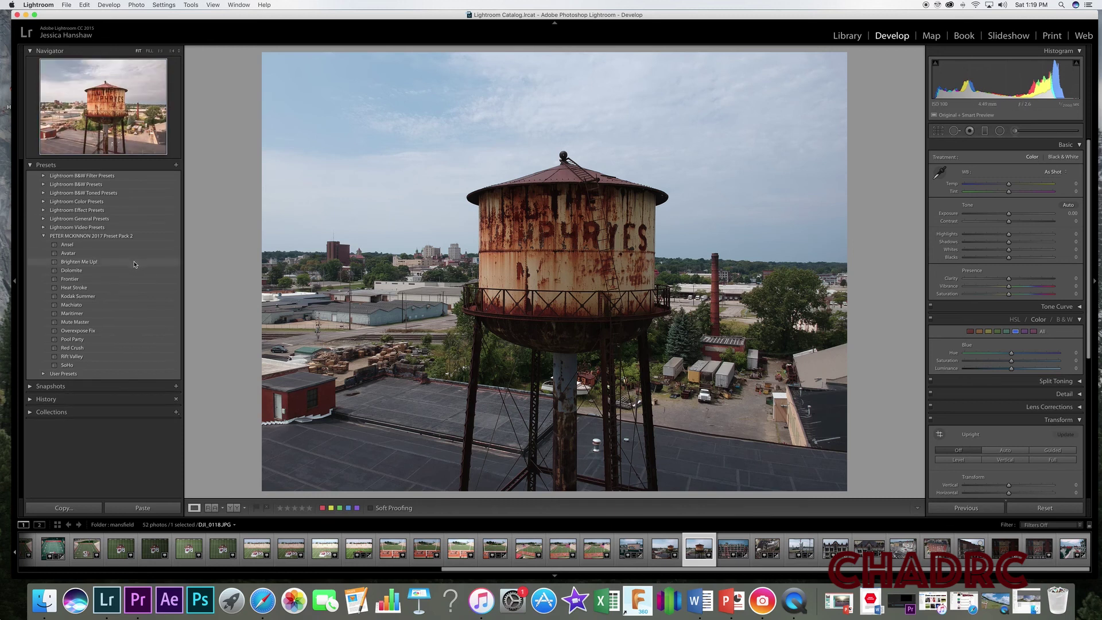
# Preview the Ansel, Avatar, Dolomite, Frontier and Kodak Summer presets on the water tower
pyautogui.click(63, 245)
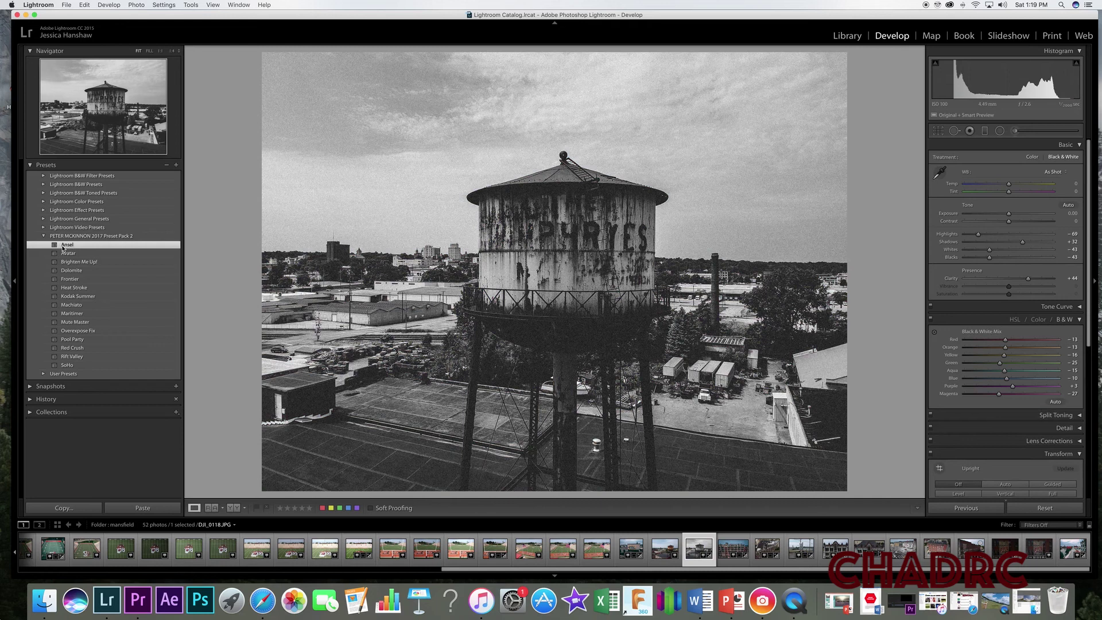
pyautogui.click(91, 254)
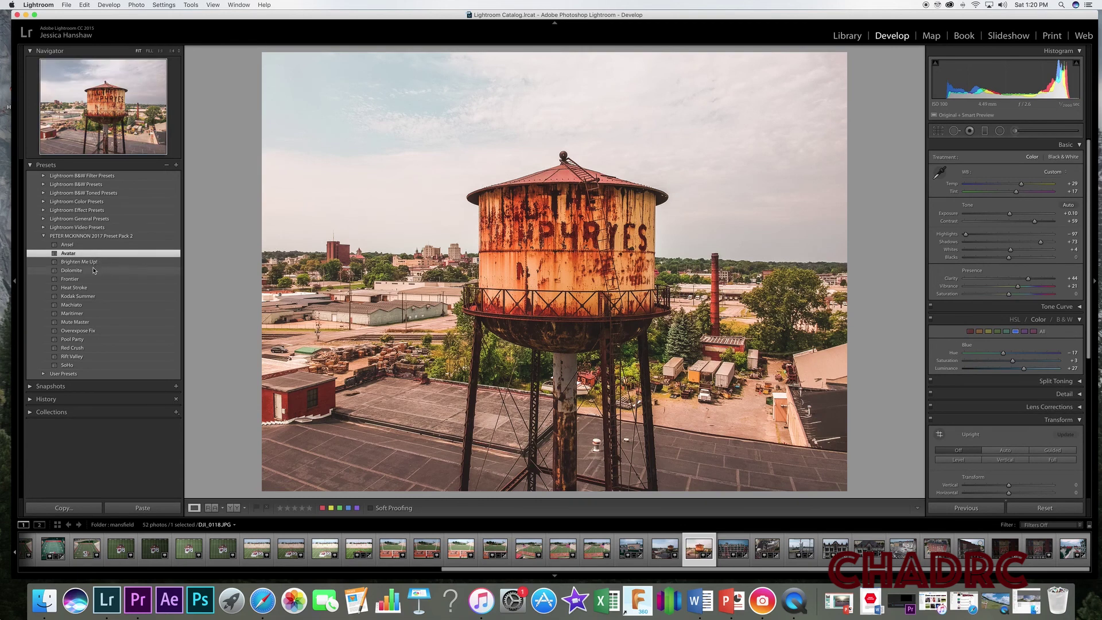
pyautogui.click(94, 271)
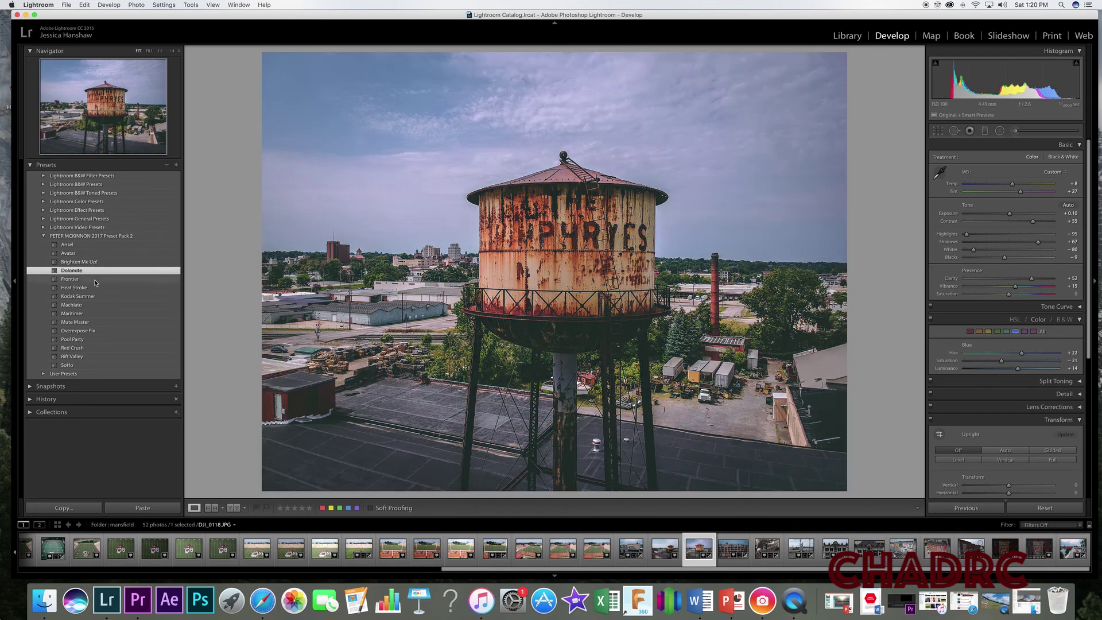
pyautogui.click(96, 281)
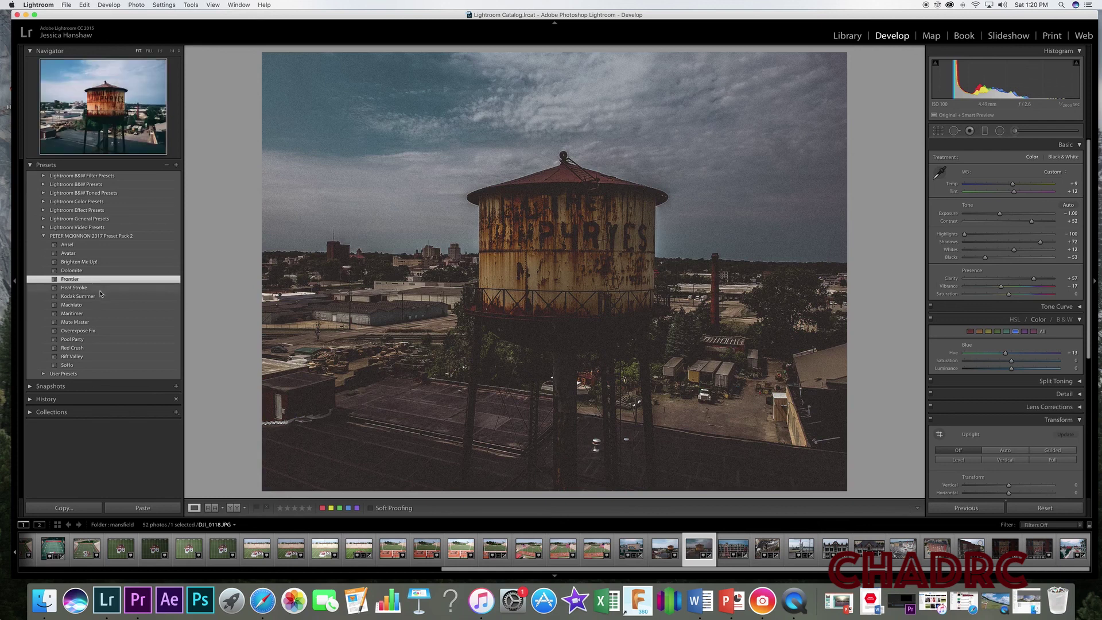
pyautogui.click(101, 296)
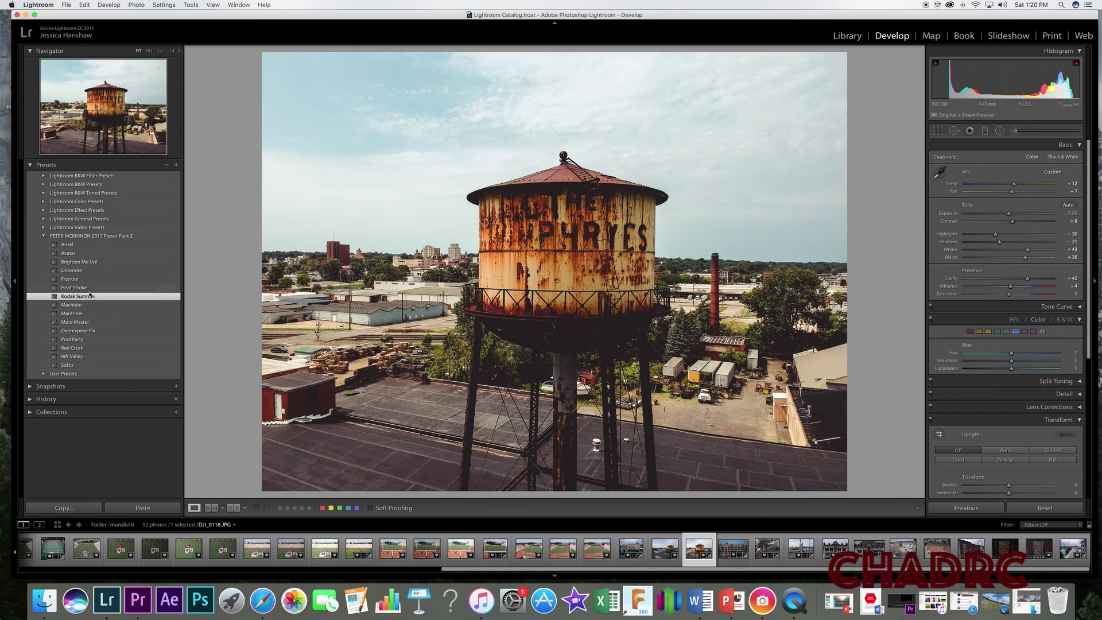
# Apply Red Crush, deepen the post-crop vignette to about -25, then switch to QuickTime Player
pyautogui.click(95, 348)
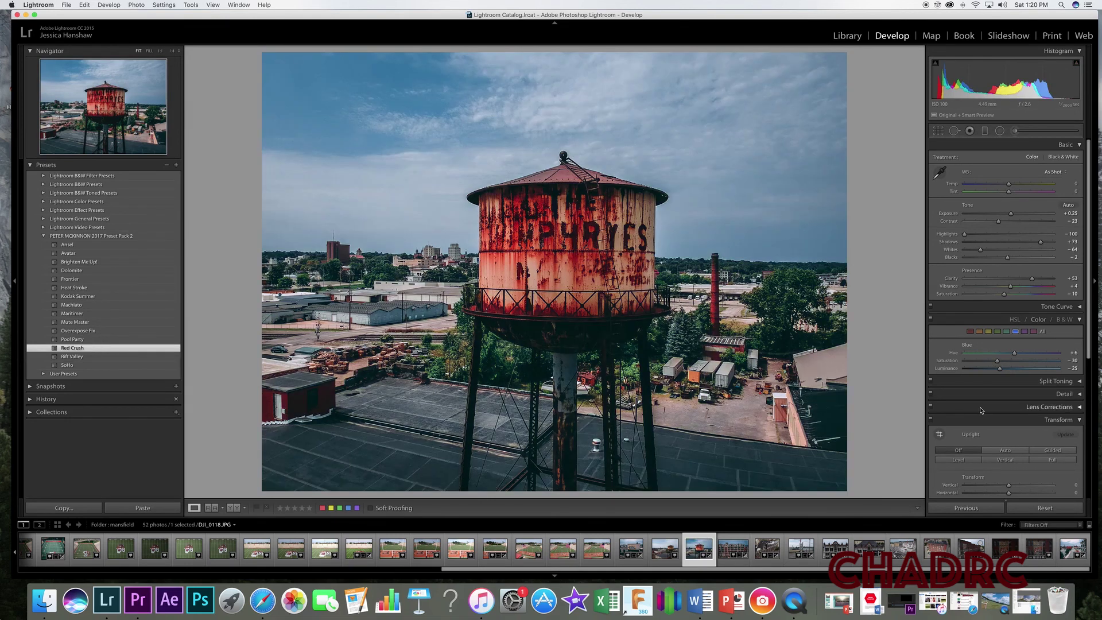
pyautogui.scroll(-6, 984, 410)
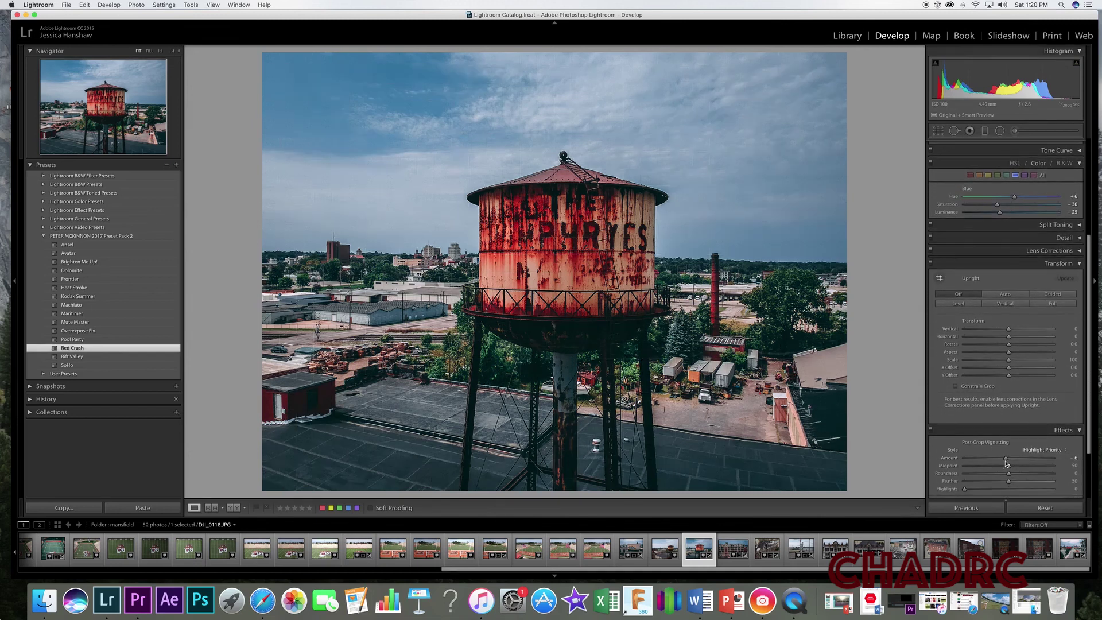
pyautogui.moveTo(1005, 458); pyautogui.dragTo(999, 460)
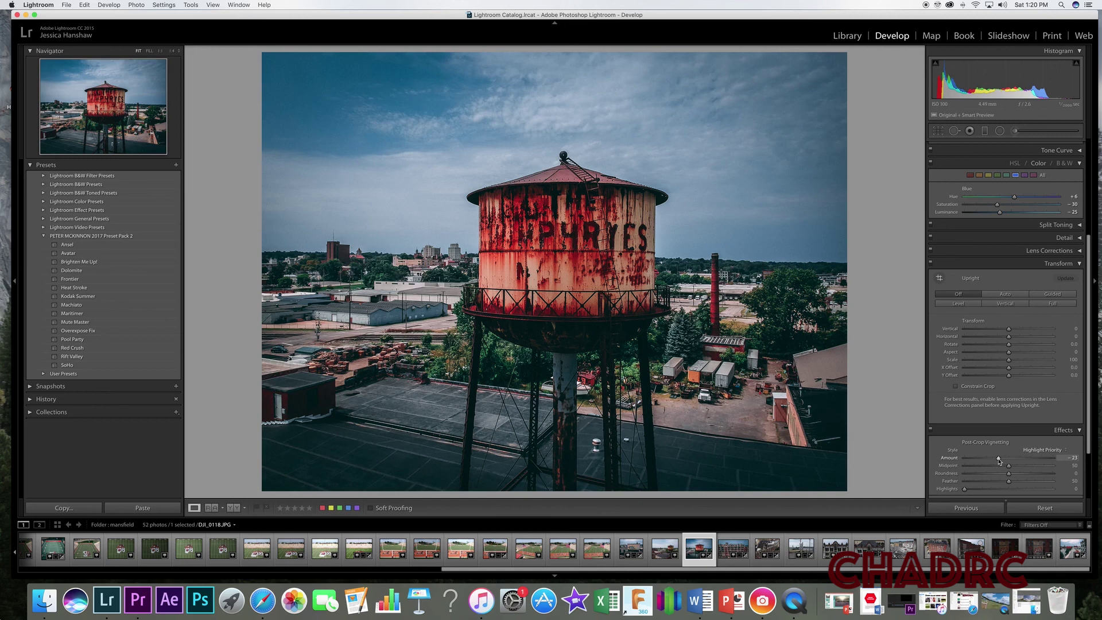
pyautogui.click(800, 605)
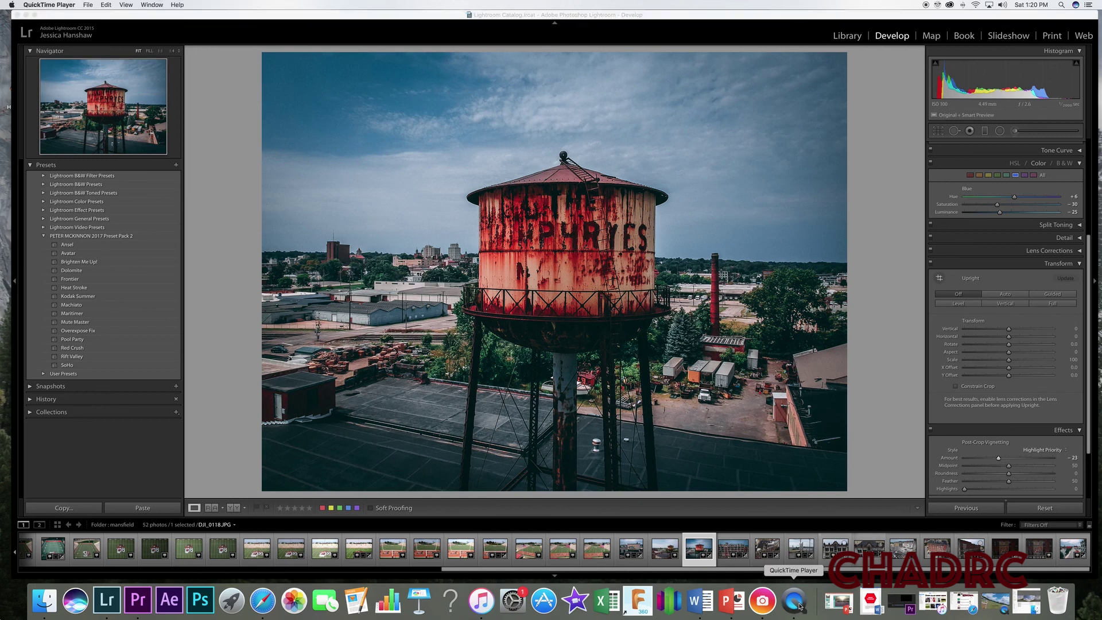